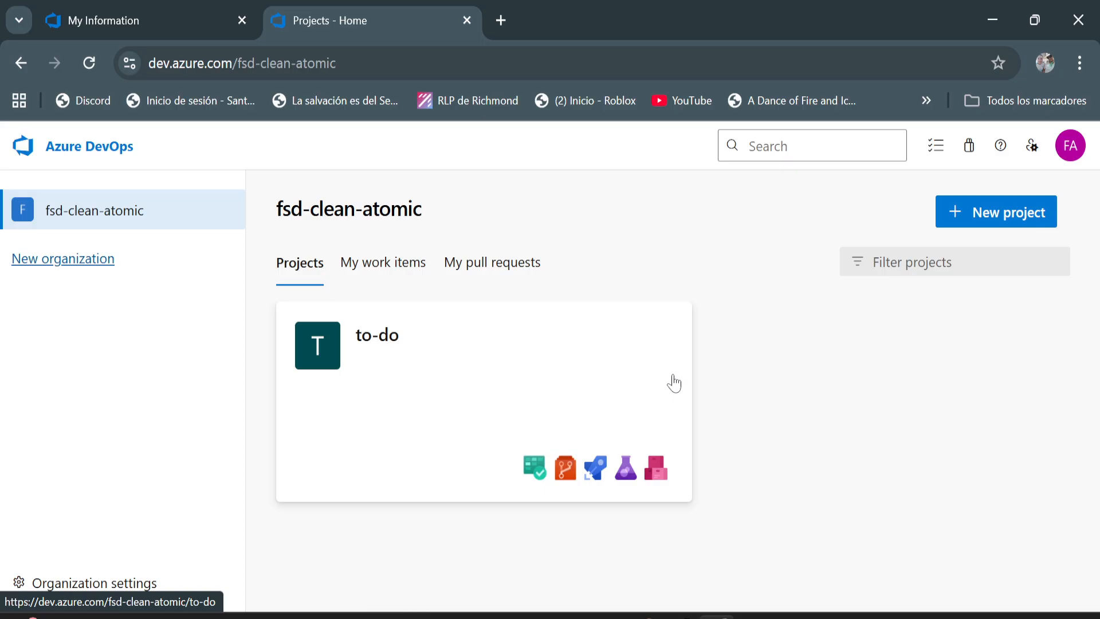
View the signed-in account's details and close the account card
{"action": "left_click", "coordinate": [1070, 160]}
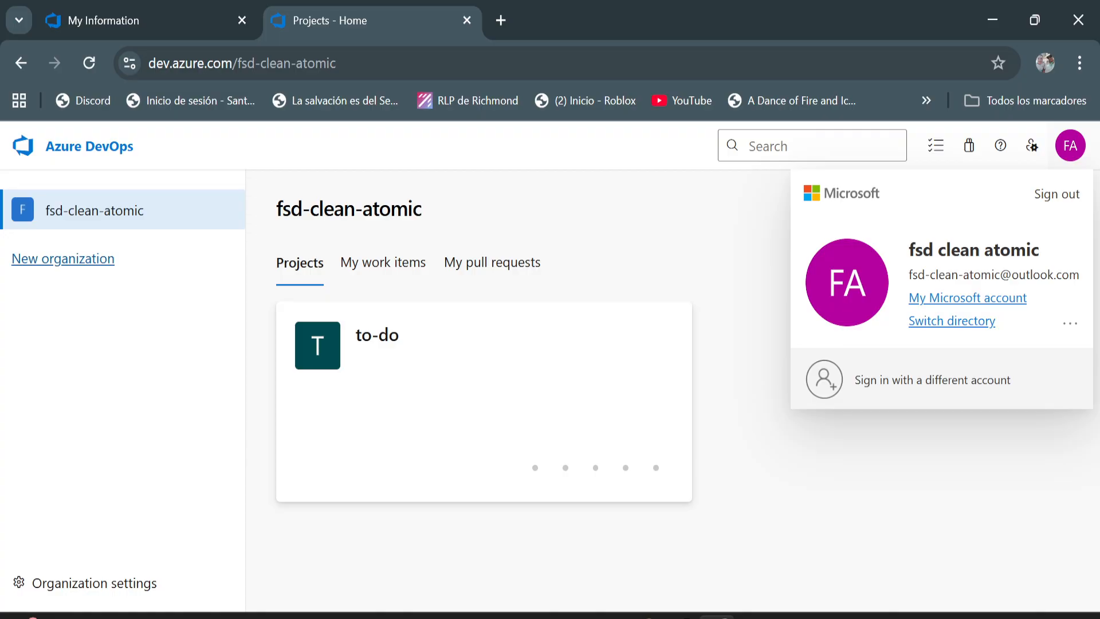
{"action": "left_click", "coordinate": [717, 239]}
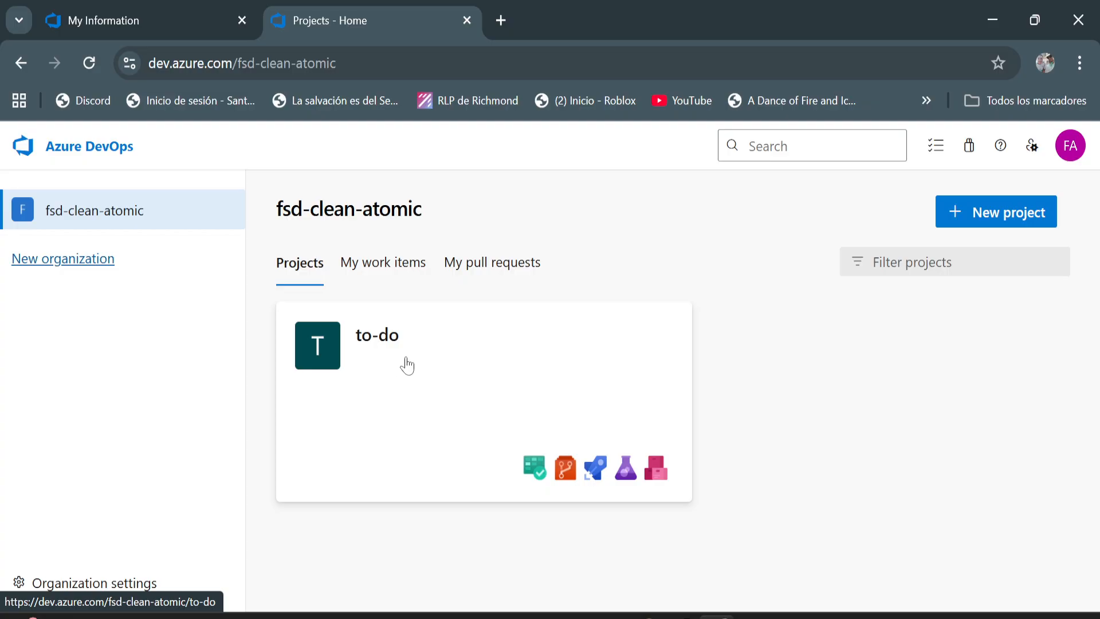
Open the to-do project and go to its team backlog
{"action": "left_click", "coordinate": [373, 348]}
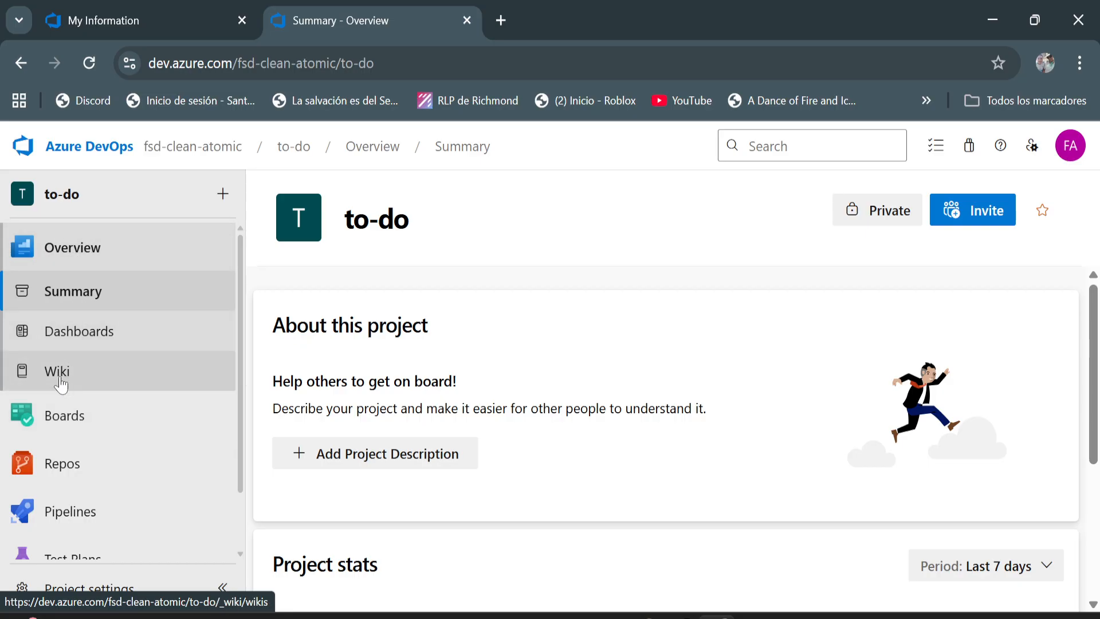
{"action": "left_click", "coordinate": [66, 417]}
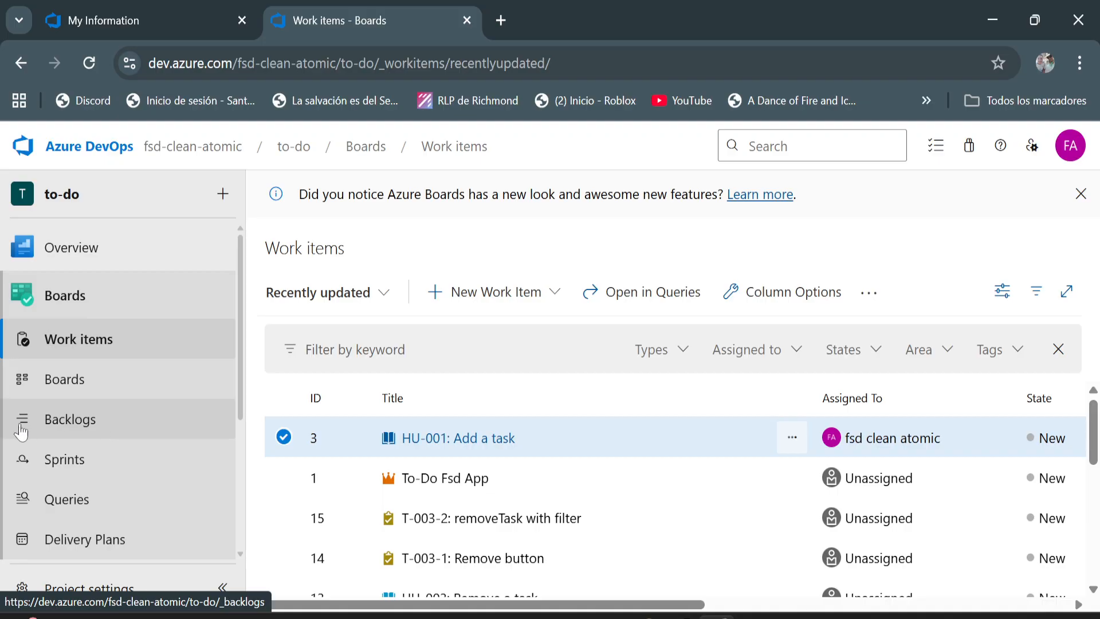
{"action": "left_click", "coordinate": [71, 425]}
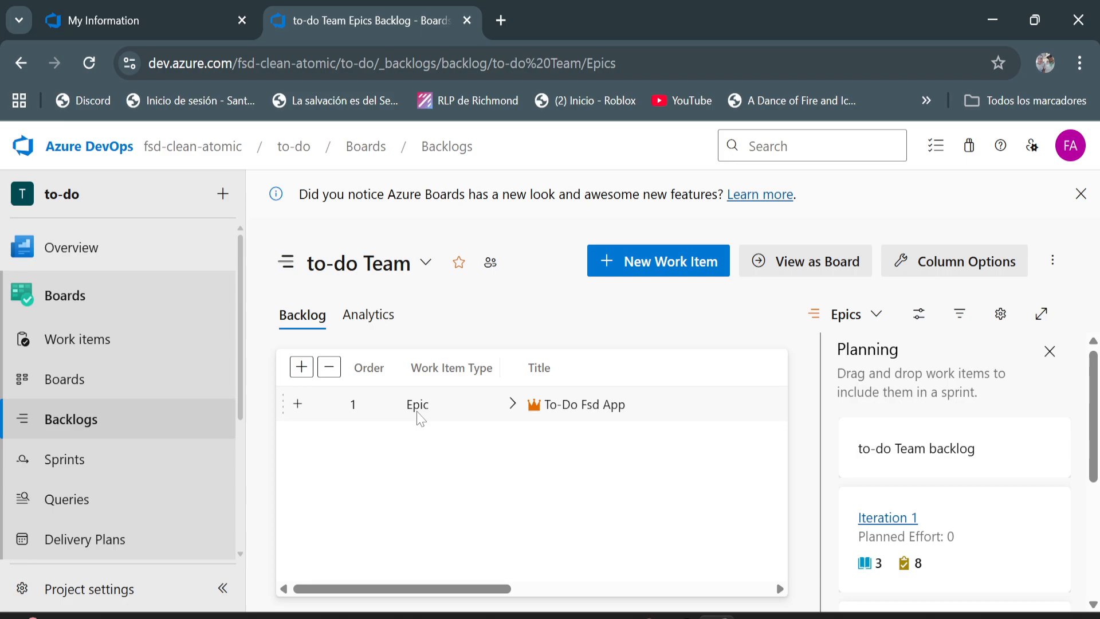
Expand the To-Do Fsd App epic down through feature FEA-001 to the tasks of user story HU-001
{"action": "left_click", "coordinate": [512, 403]}
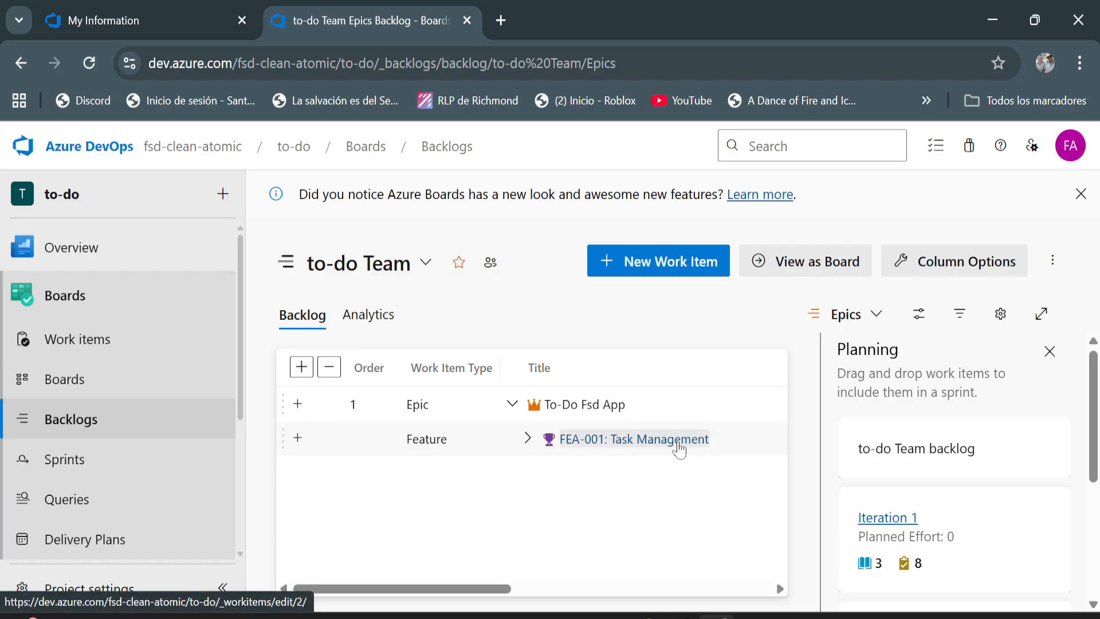
{"action": "left_click", "coordinate": [527, 439]}
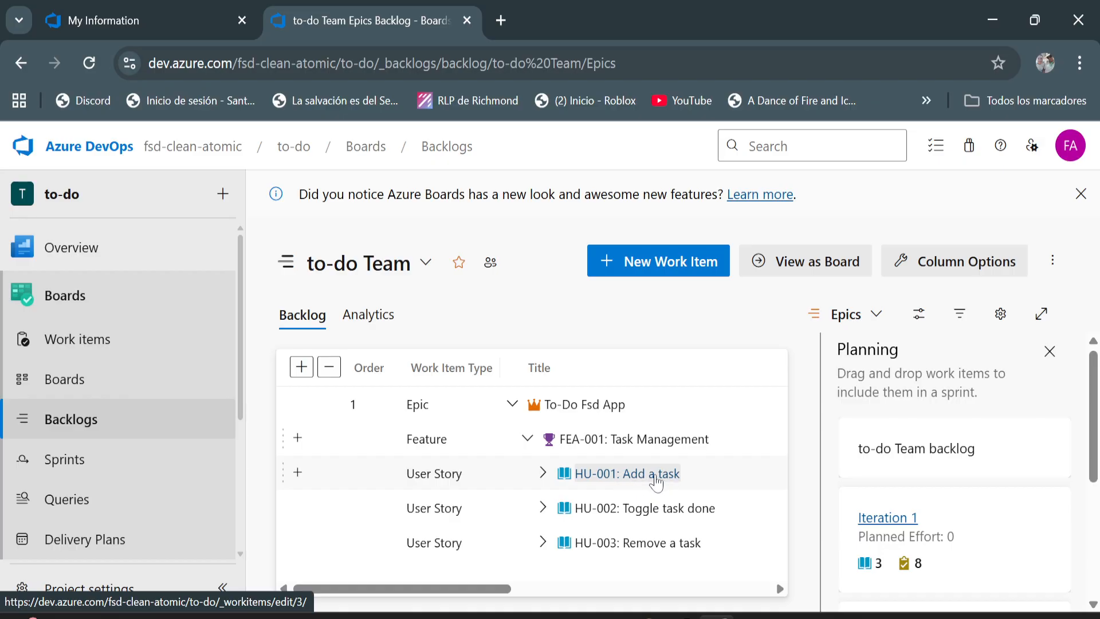
{"action": "left_click", "coordinate": [543, 476]}
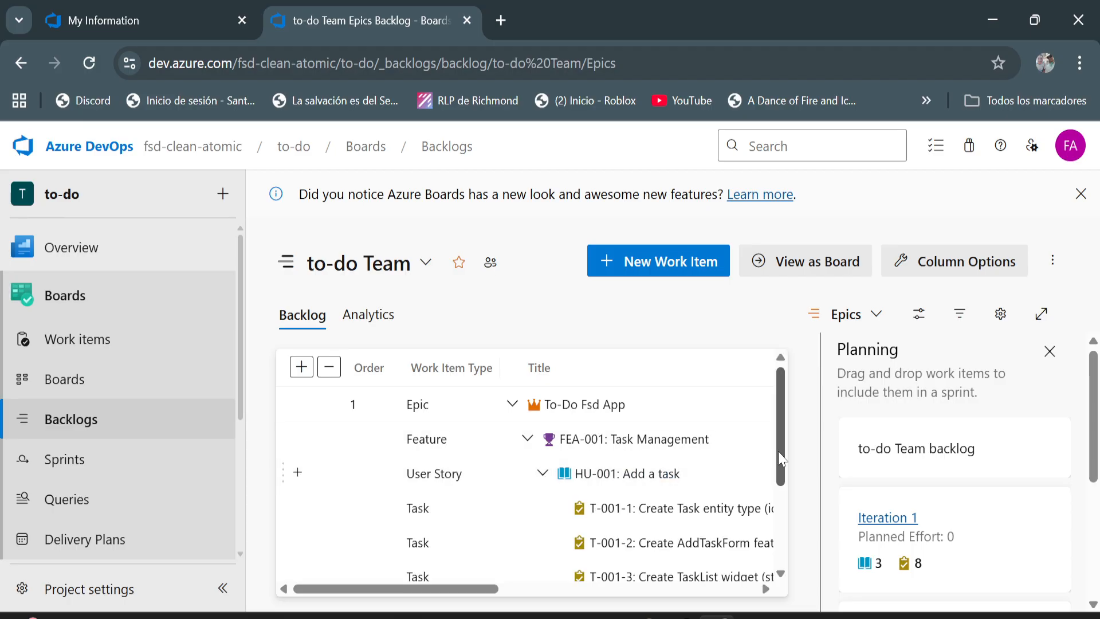
Examine the titles, work item types and states of the tasks under user story HU-001: Add a task
{"action": "scroll", "coordinate": [780, 458], "scroll_direction": "down", "scroll_amount": 2}
{"action": "left_click_drag", "start_coordinate": [480, 595], "coordinate": [535, 595]}
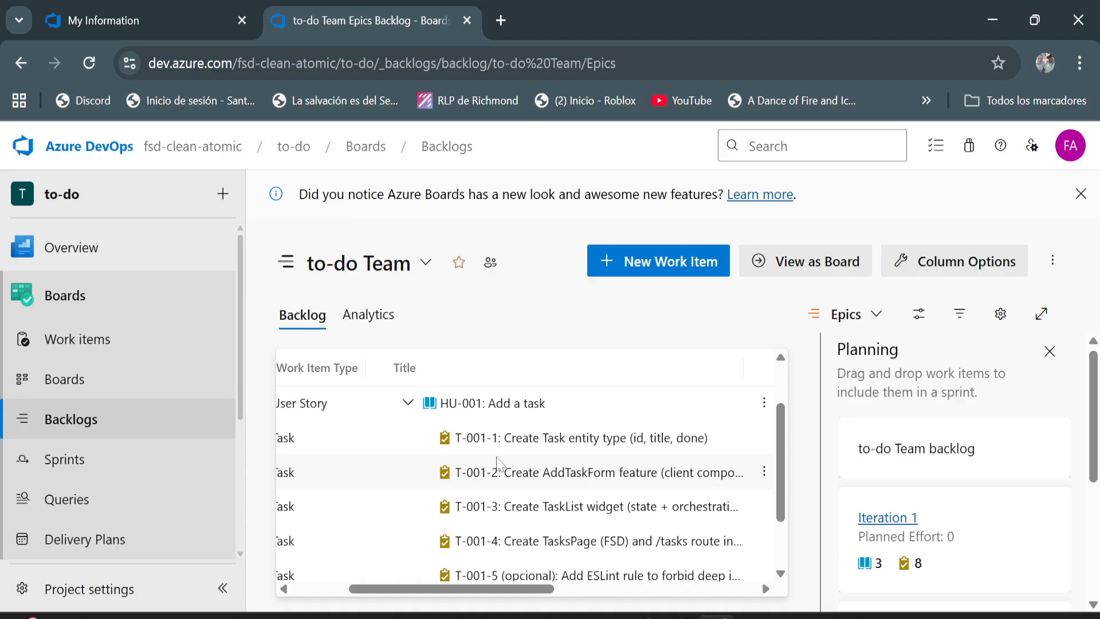
{"action": "left_click", "coordinate": [413, 579]}
{"action": "left_click_drag", "start_coordinate": [421, 588], "coordinate": [405, 589]}
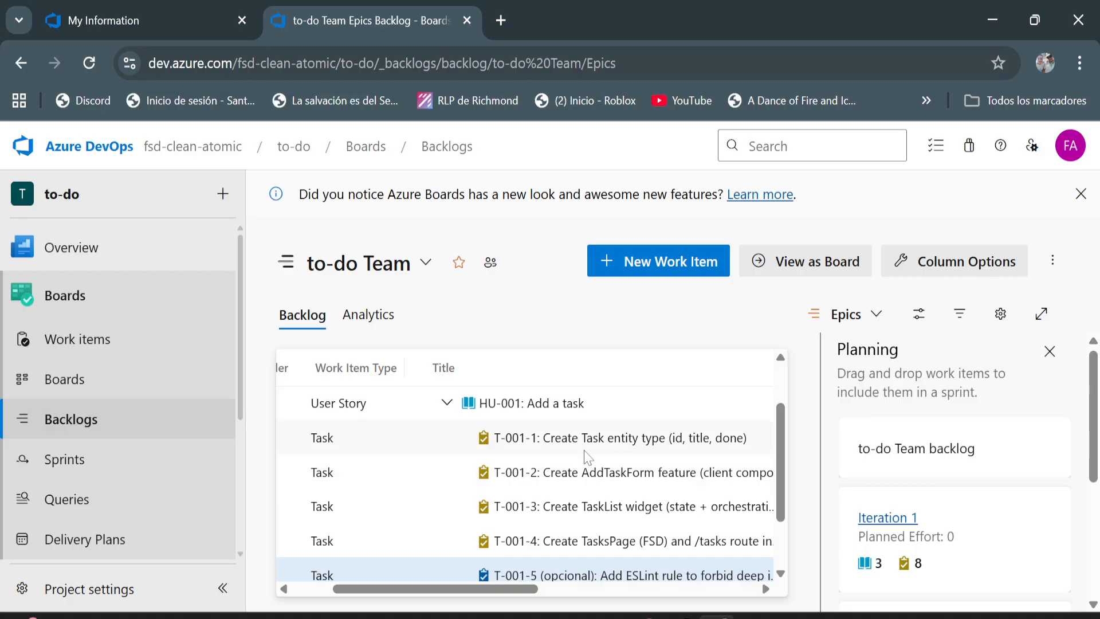
{"action": "left_click_drag", "start_coordinate": [501, 596], "coordinate": [533, 595]}
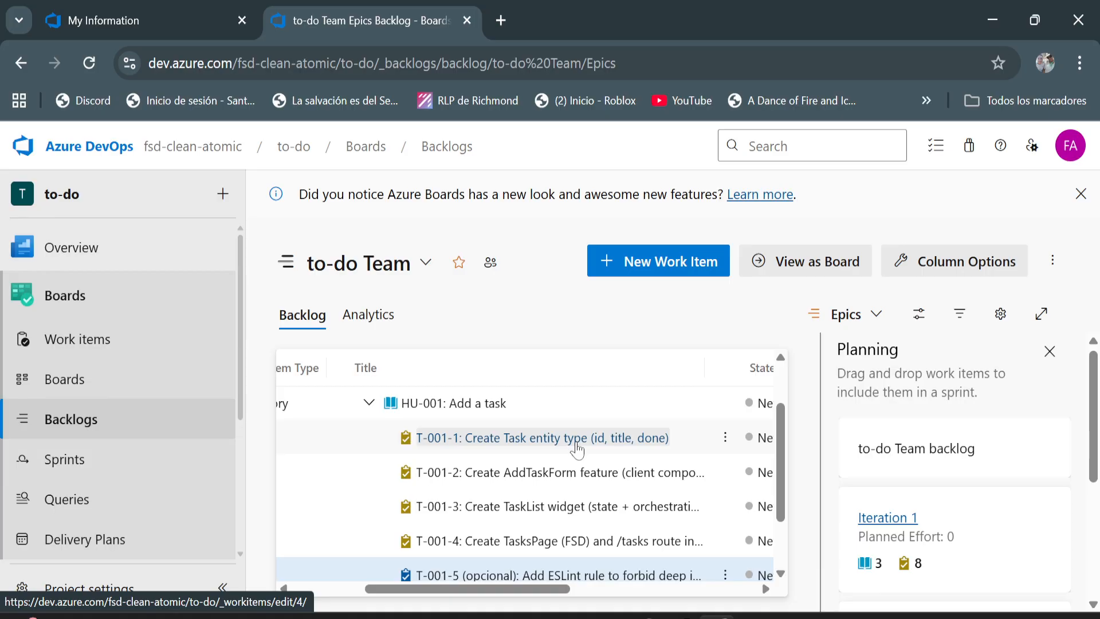
{"action": "left_click_drag", "start_coordinate": [549, 595], "coordinate": [578, 596]}
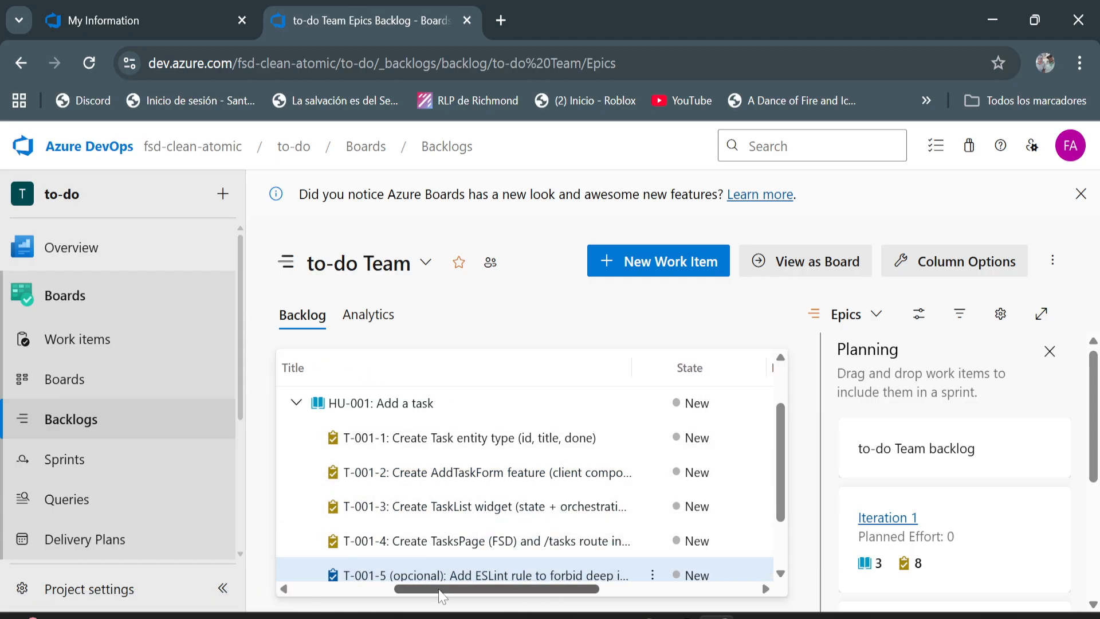
{"action": "left_click_drag", "start_coordinate": [442, 596], "coordinate": [440, 596]}
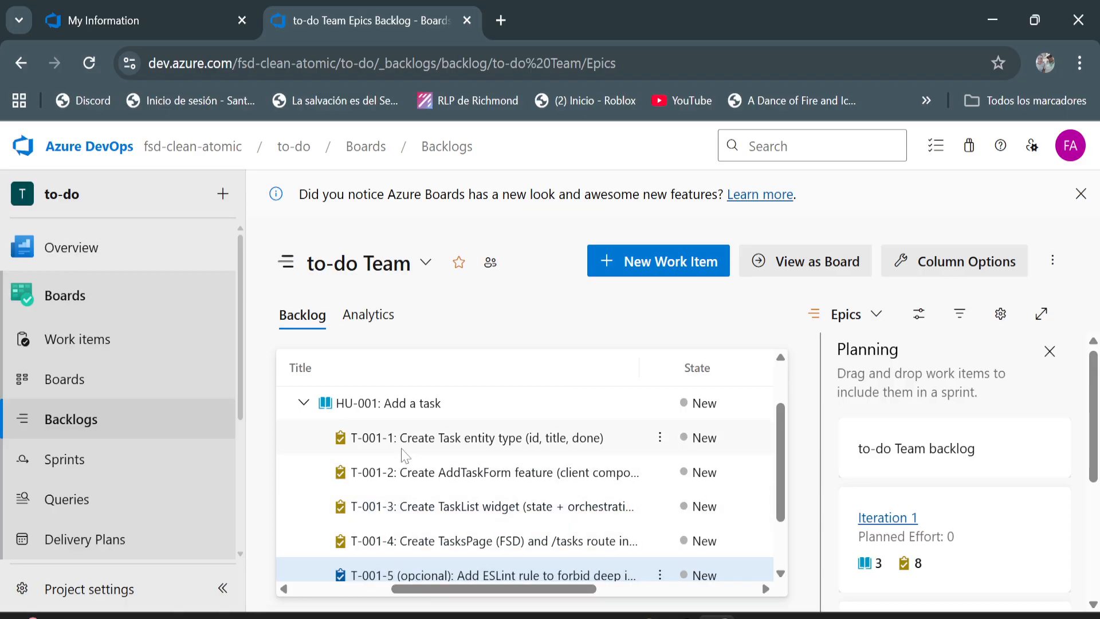
{"action": "left_click_drag", "start_coordinate": [457, 595], "coordinate": [450, 594]}
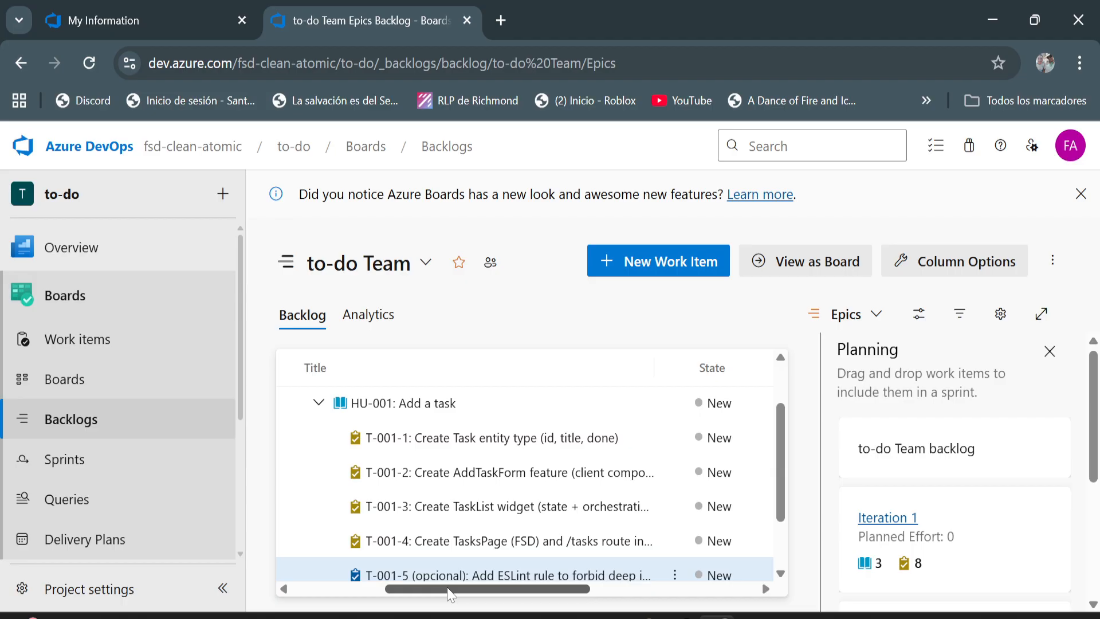
{"action": "key", "text": "Tab"}
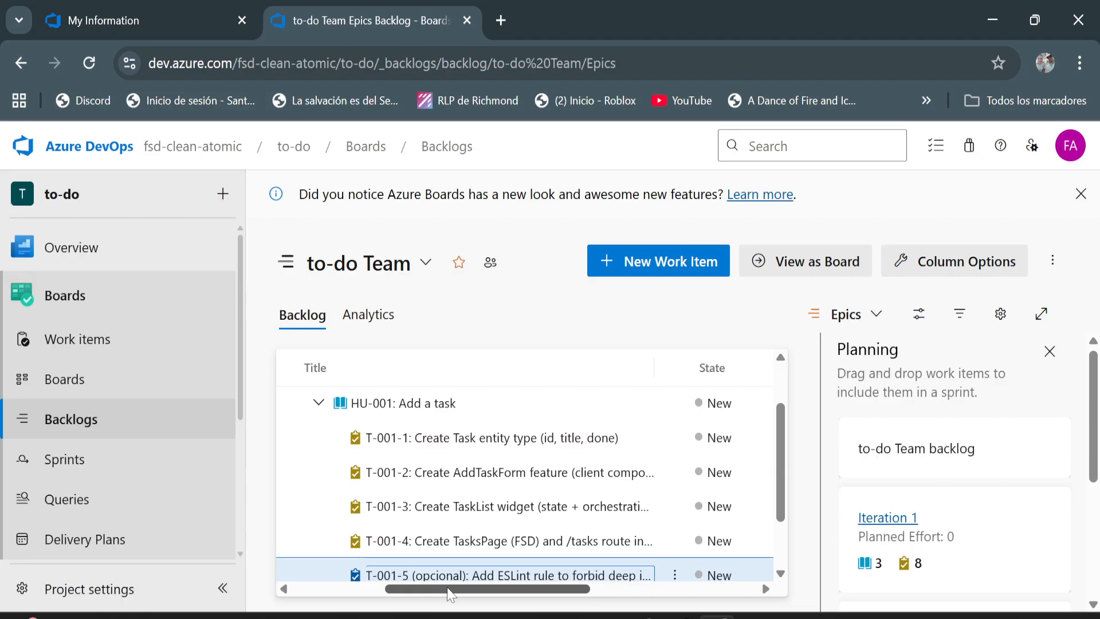
{"action": "left_click_drag", "start_coordinate": [428, 590], "coordinate": [368, 589]}
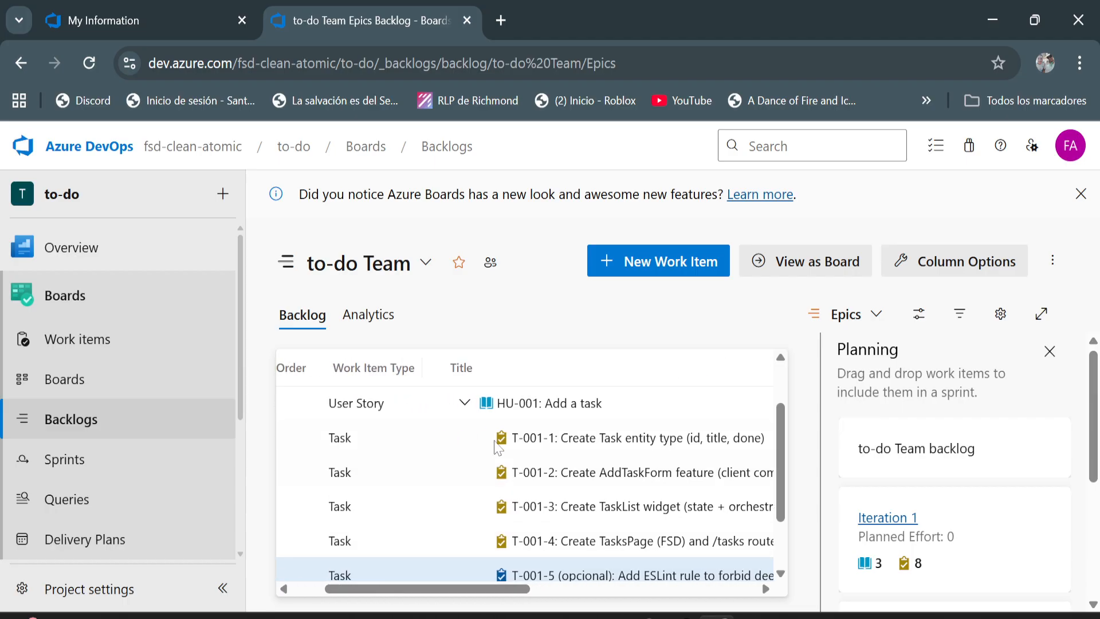
Collapse user story HU-001 and feature FEA-001, and expand both again to review the hierarchy levels
{"action": "left_click", "coordinate": [464, 403]}
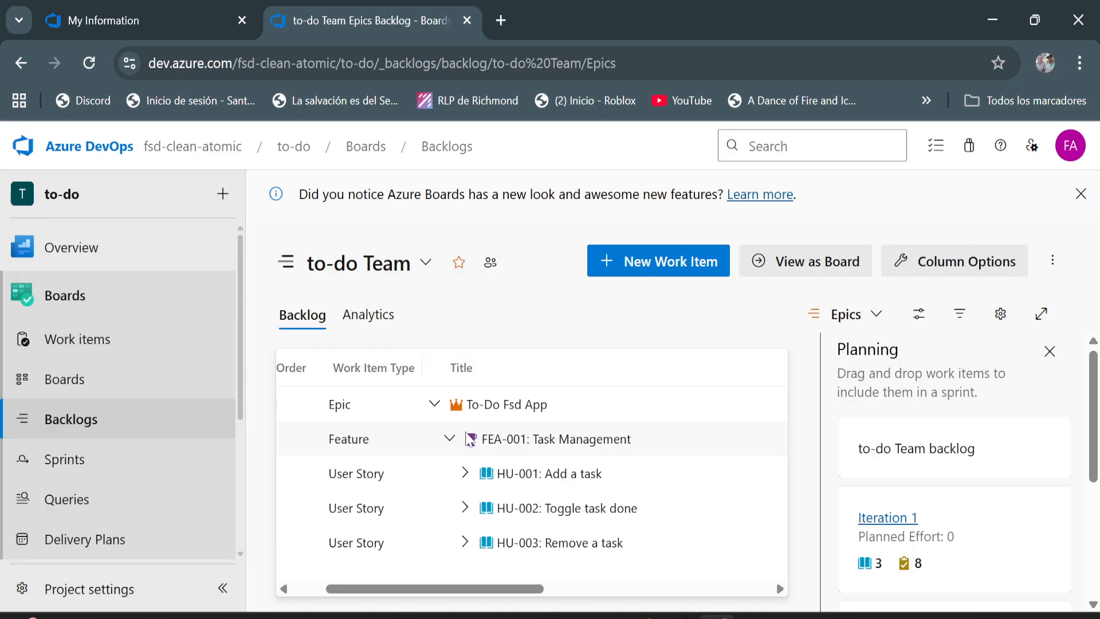
{"action": "left_click", "coordinate": [456, 442]}
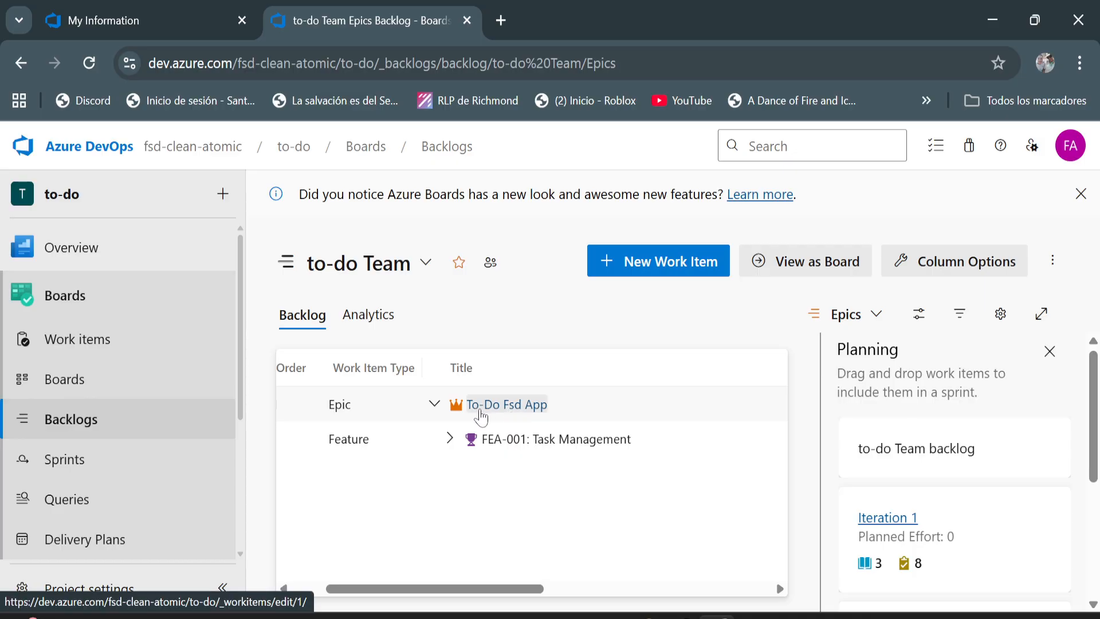
{"action": "left_click", "coordinate": [449, 441]}
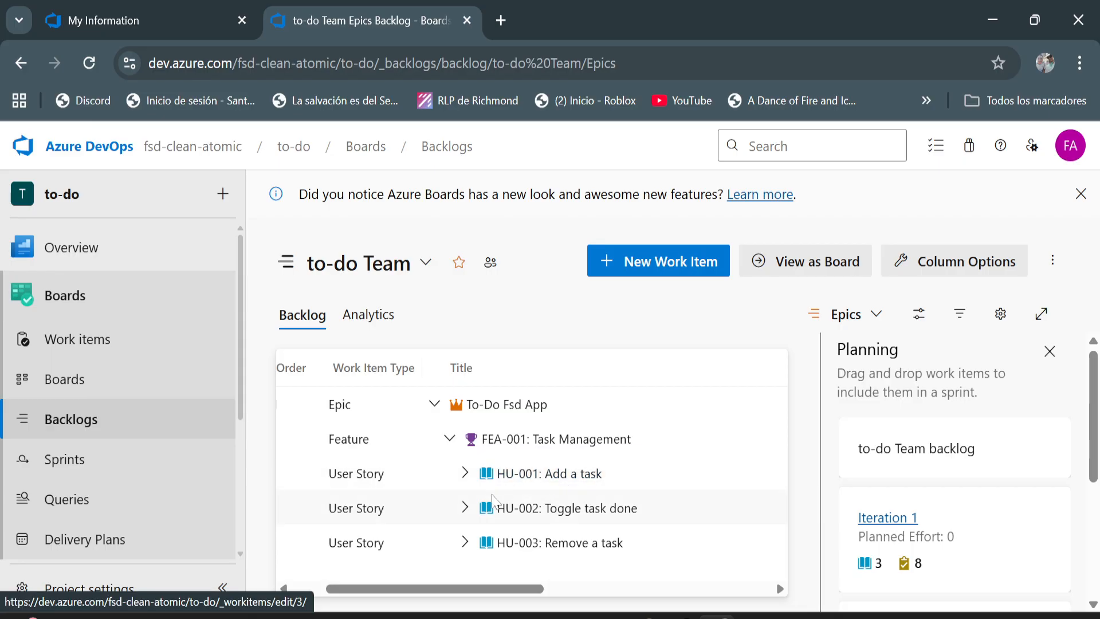
{"action": "left_click", "coordinate": [465, 476]}
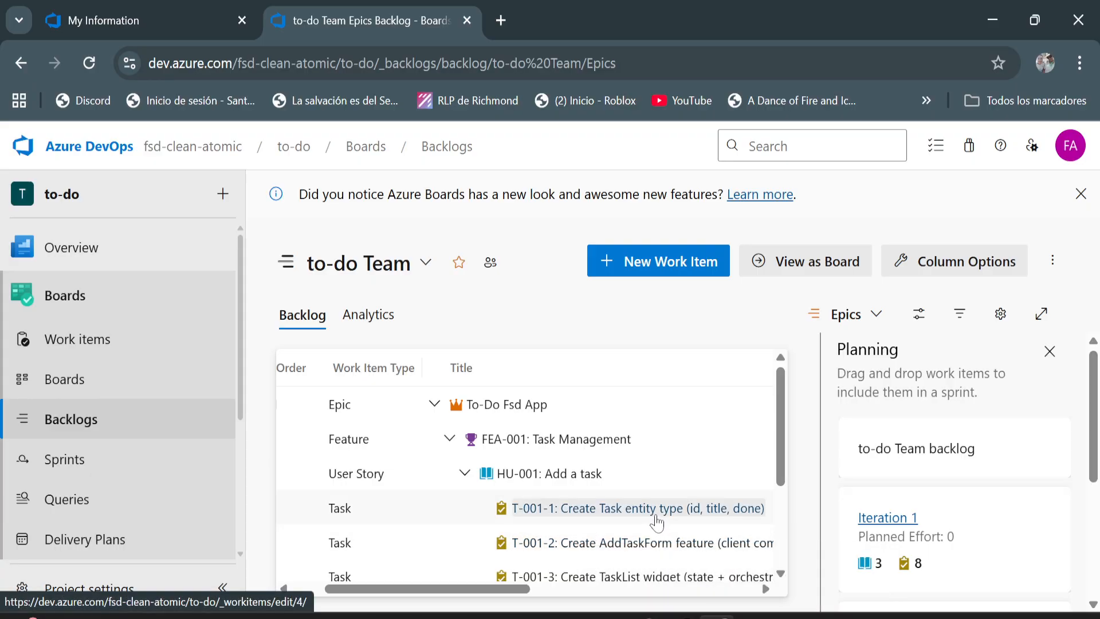
Read through tasks T-001-1 to T-001-5 and the remaining user stories HU-002 and HU-003
{"action": "left_click_drag", "start_coordinate": [782, 462], "coordinate": [782, 494]}
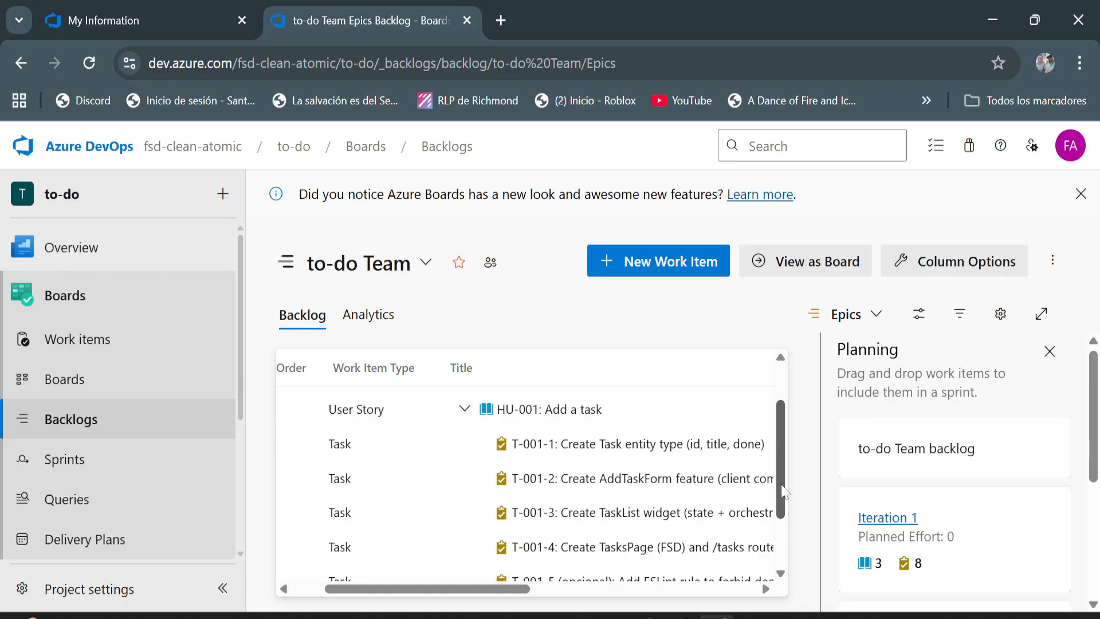
{"action": "key", "text": "Tab"}
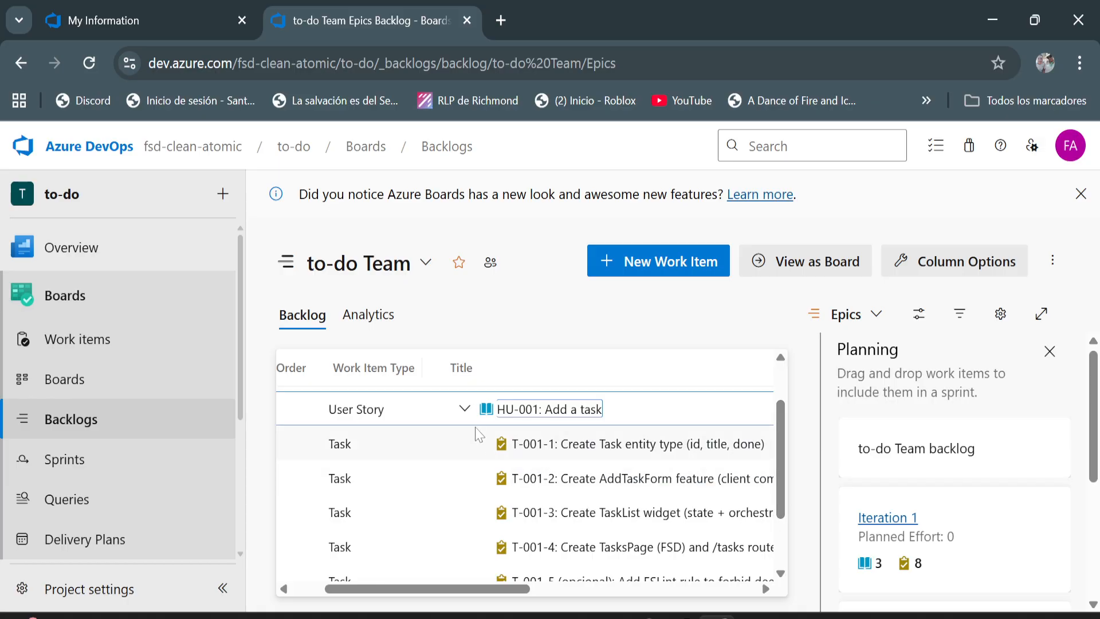
{"action": "left_click_drag", "start_coordinate": [512, 589], "coordinate": [553, 592]}
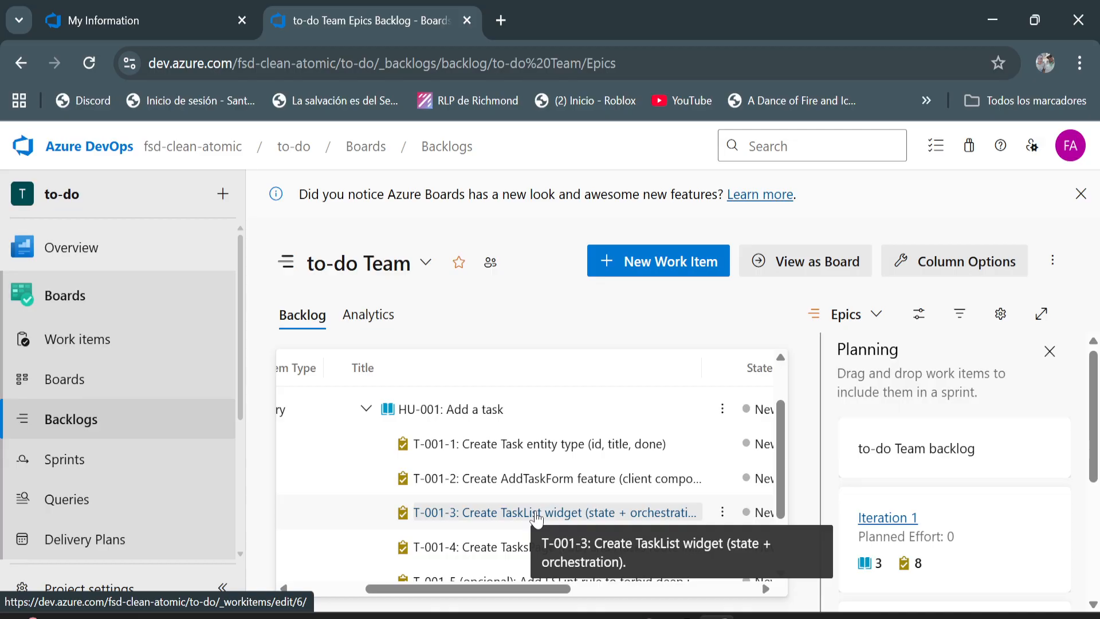
{"action": "scroll", "coordinate": [537, 518], "scroll_direction": "down", "scroll_amount": 1}
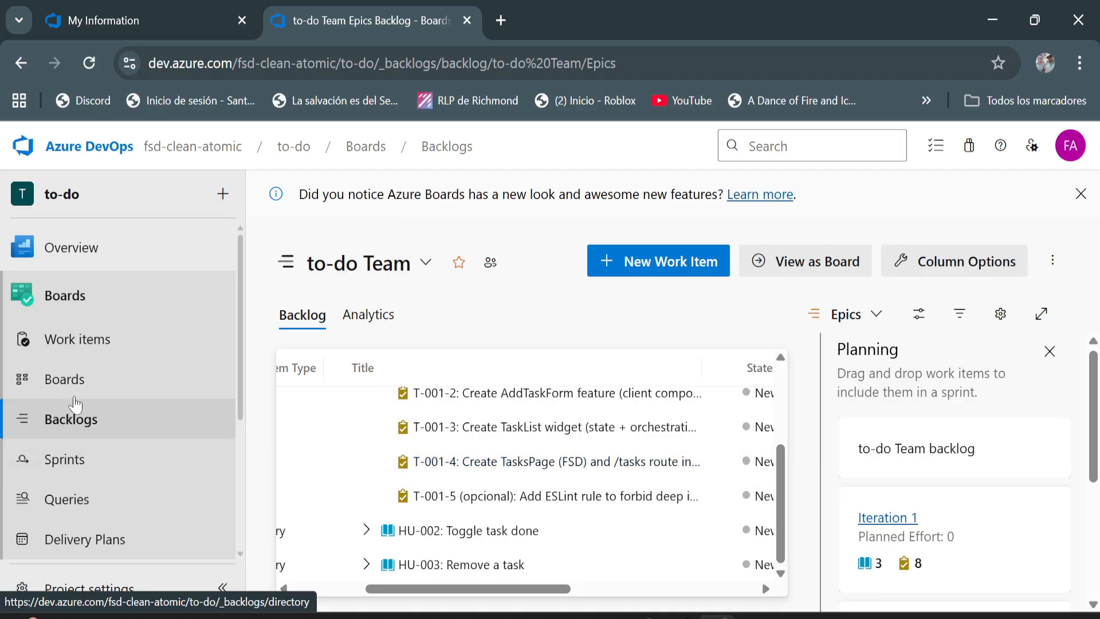
Open the to-do Team board, set its level to Stories and look through the user story cards
{"action": "left_click", "coordinate": [56, 383]}
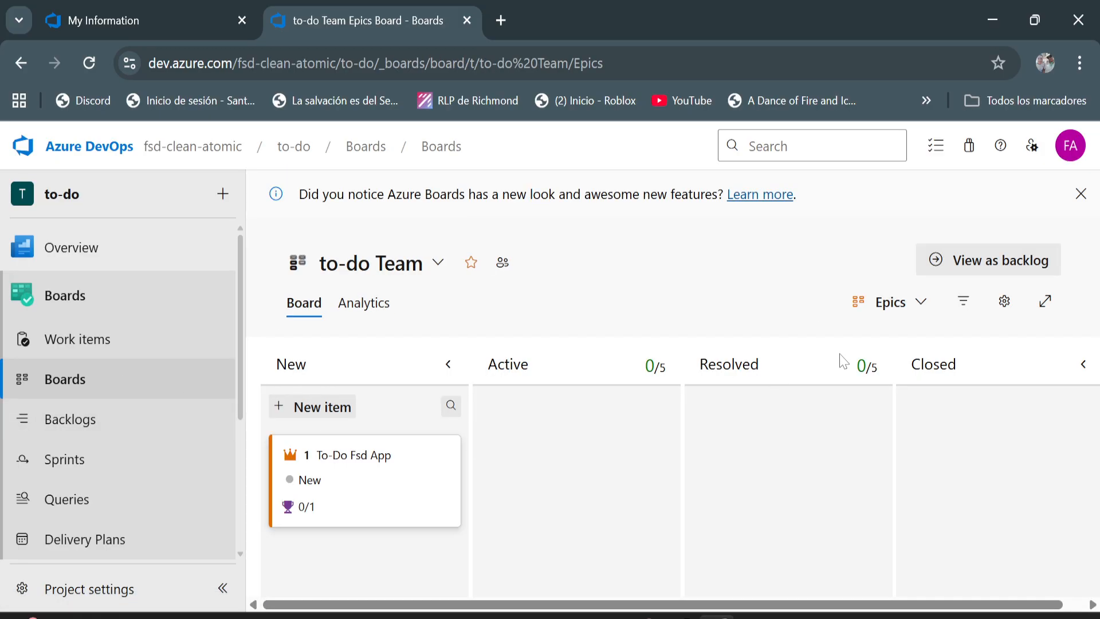
{"action": "left_click", "coordinate": [922, 309]}
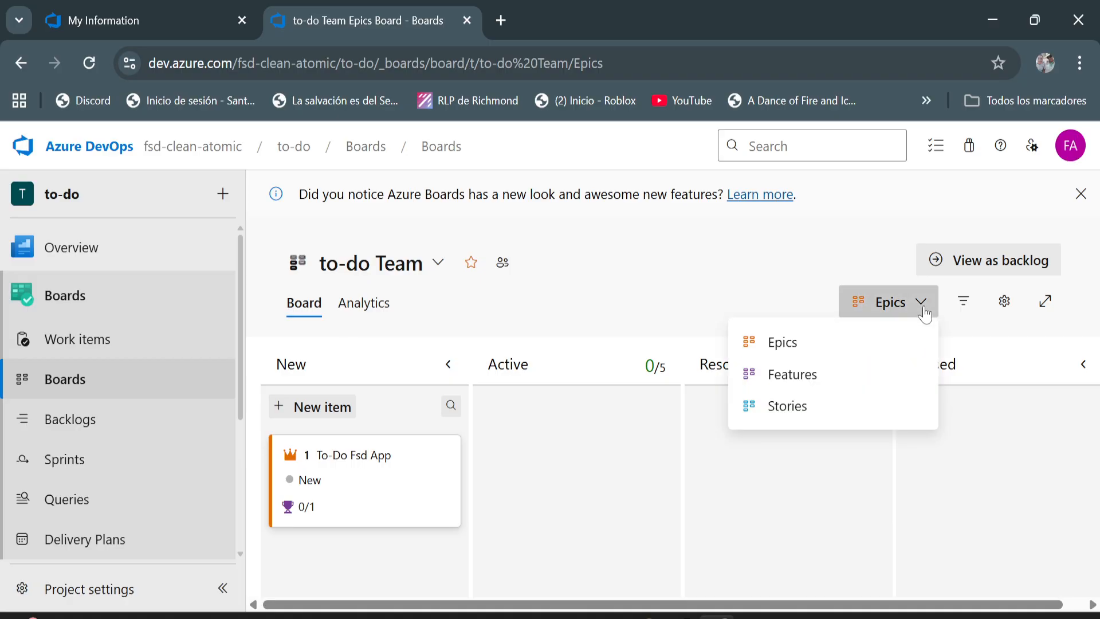
{"action": "left_click", "coordinate": [784, 409]}
{"action": "scroll", "coordinate": [630, 369], "scroll_direction": "down", "scroll_amount": 3}
{"action": "scroll", "coordinate": [630, 370], "scroll_direction": "up", "scroll_amount": 3}
{"action": "scroll", "coordinate": [411, 470], "scroll_direction": "down", "scroll_amount": 3}
{"action": "scroll", "coordinate": [411, 470], "scroll_direction": "up", "scroll_amount": 3}
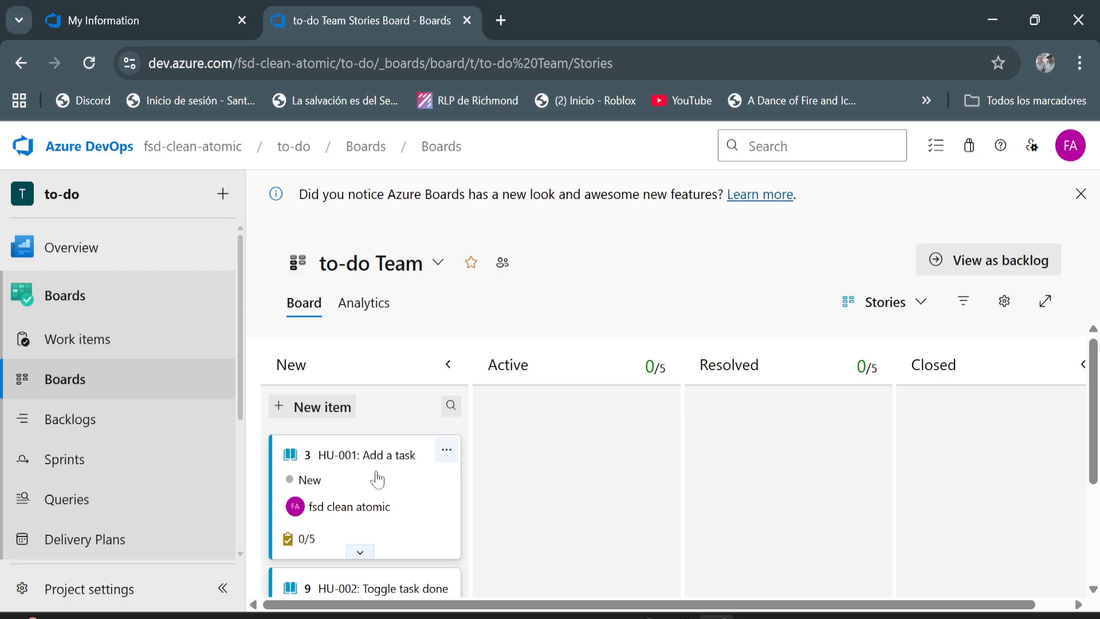
{"action": "left_click", "coordinate": [347, 485]}
{"action": "left_click_drag", "start_coordinate": [351, 483], "coordinate": [441, 481]}
{"action": "left_click_drag", "start_coordinate": [458, 478], "coordinate": [297, 474]}
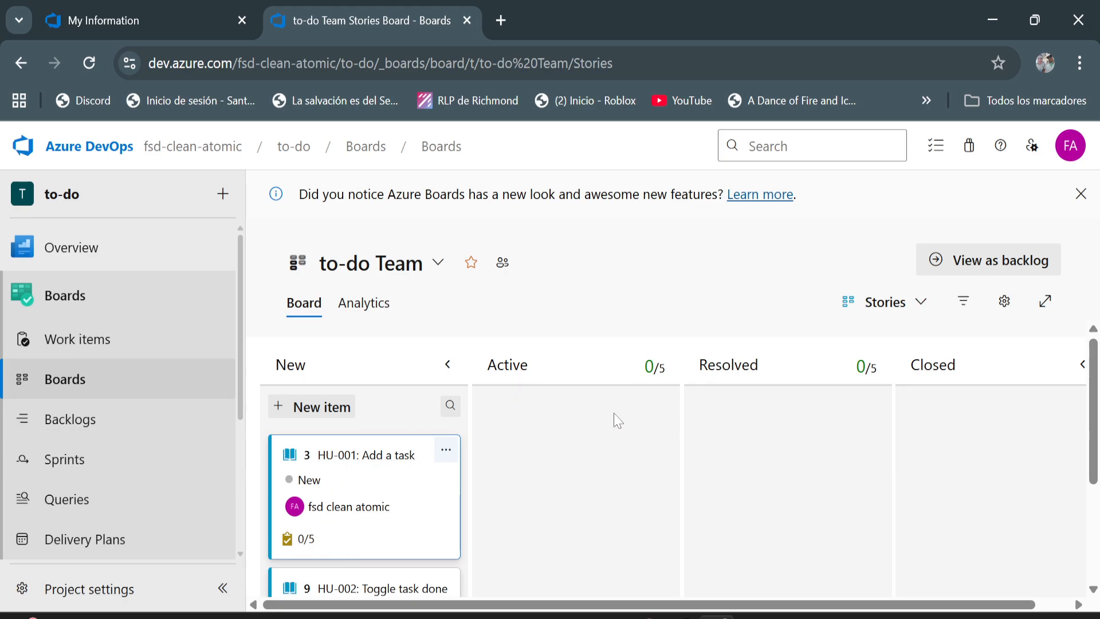
{"action": "mouse_move", "coordinate": [343, 491]}
{"action": "left_mouse_down"}
{"action": "mouse_move", "coordinate": [530, 484]}
{"action": "mouse_move", "coordinate": [344, 486]}
{"action": "left_mouse_up"}
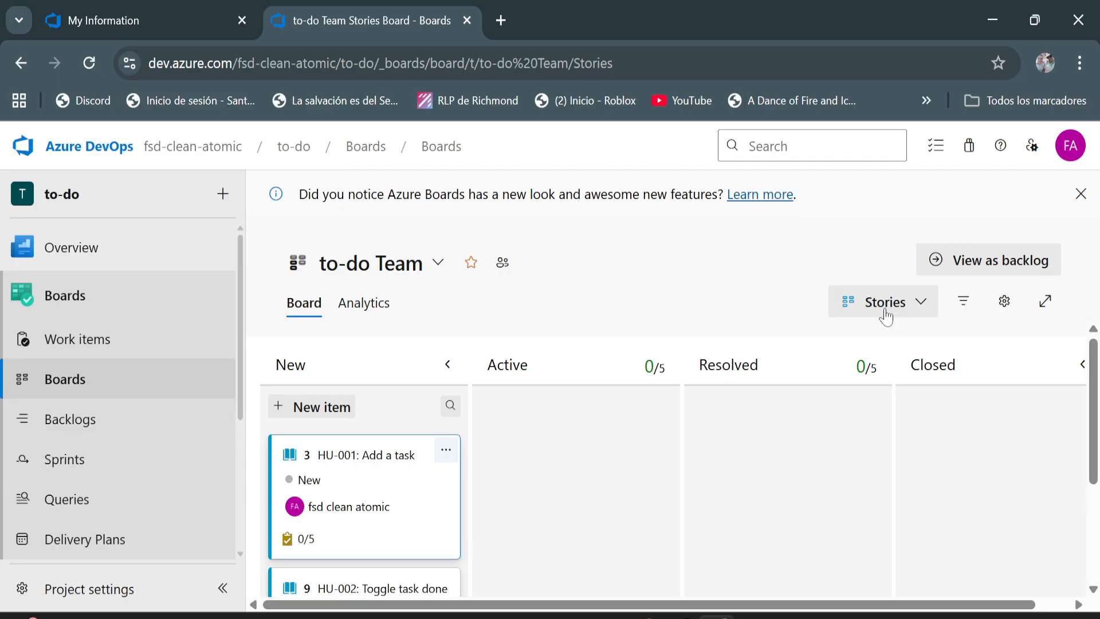
Switch the board to the Features level to view its card, and set the level to Epics
{"action": "left_click", "coordinate": [919, 308]}
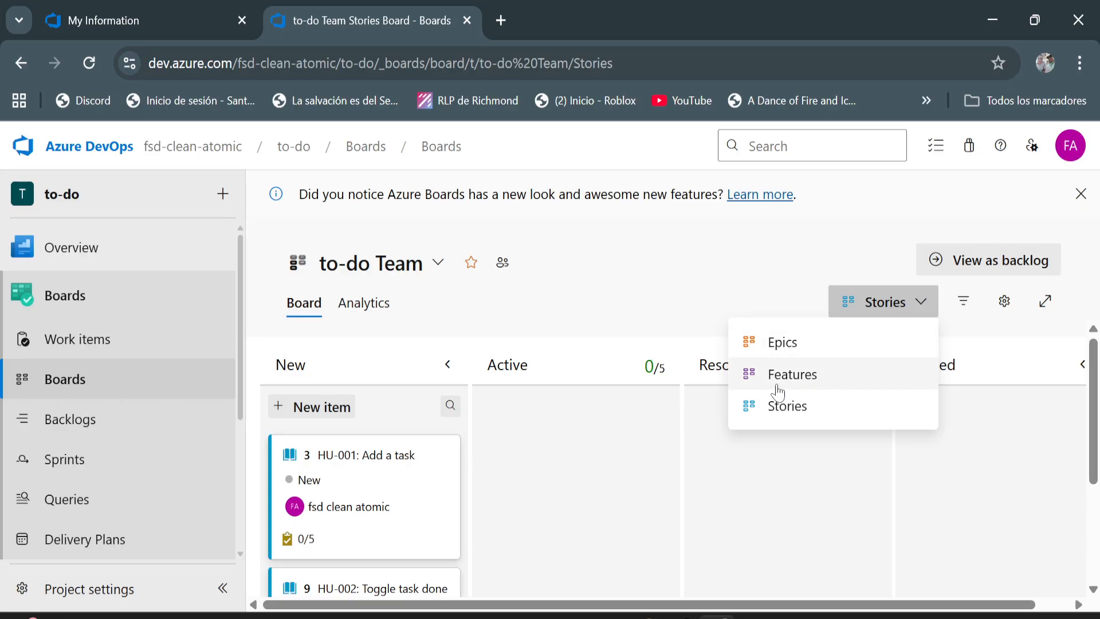
{"action": "left_click", "coordinate": [779, 393]}
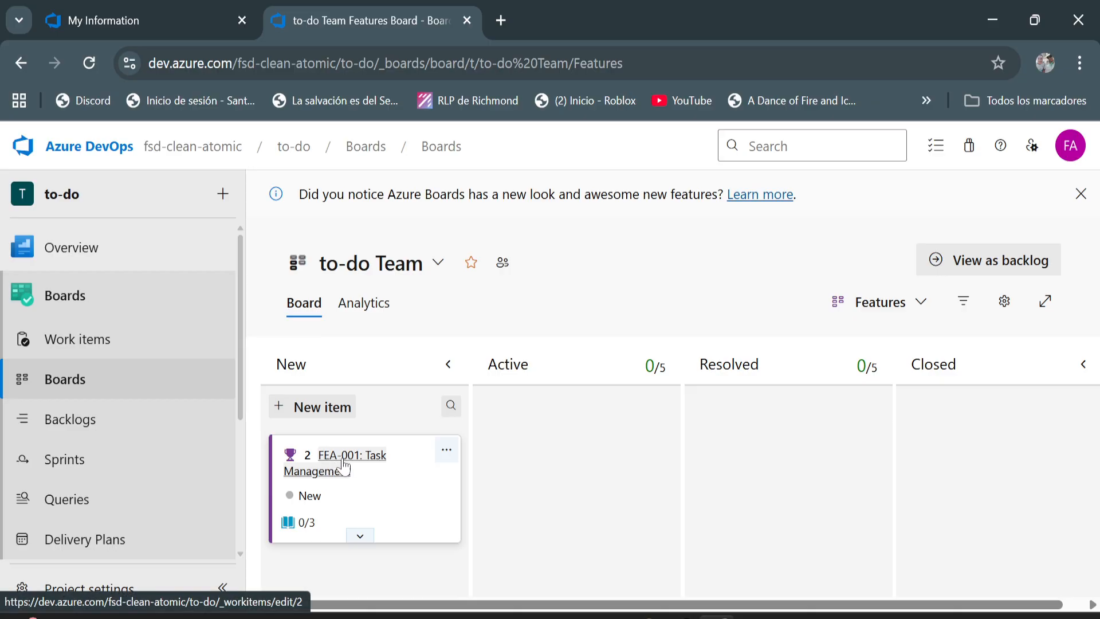
{"action": "left_click", "coordinate": [918, 304]}
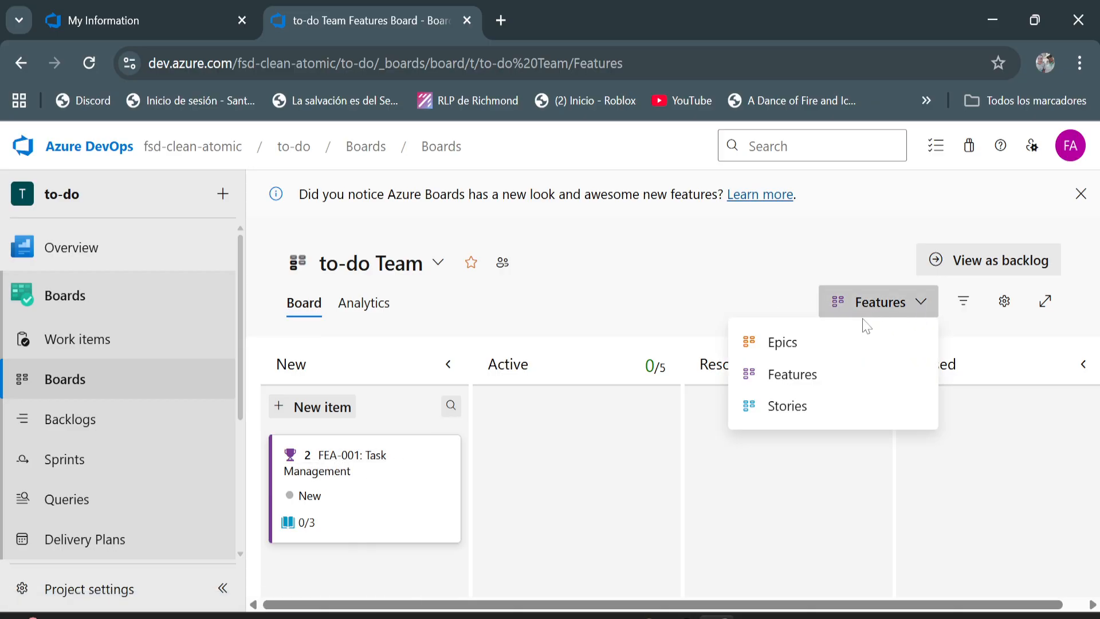
{"action": "left_click", "coordinate": [801, 348]}
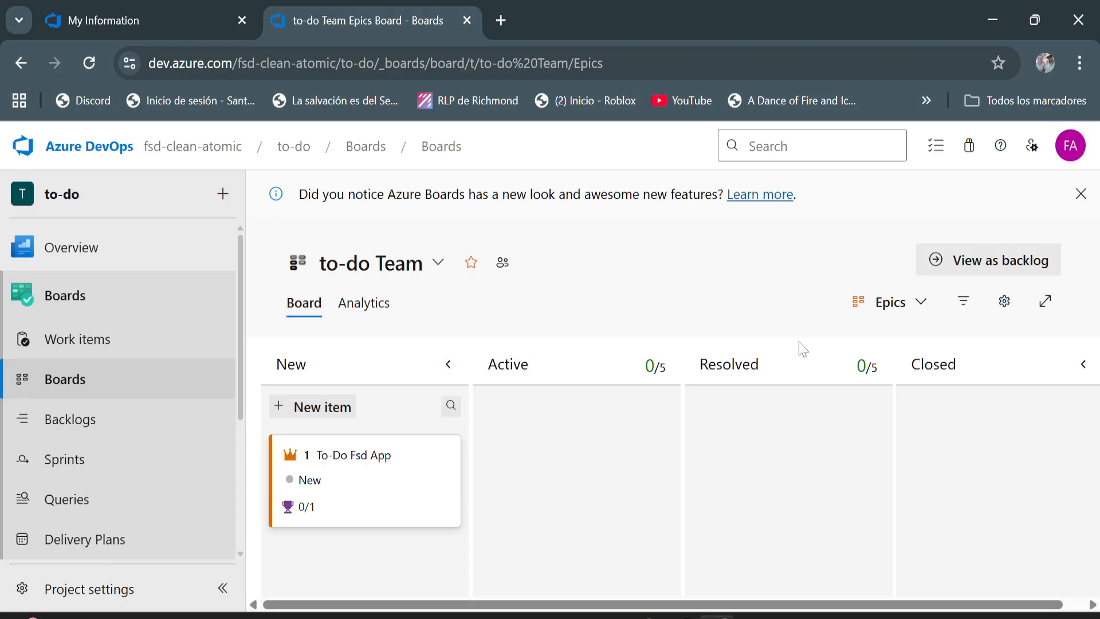
{"action": "left_click_drag", "start_coordinate": [335, 490], "coordinate": [306, 481]}
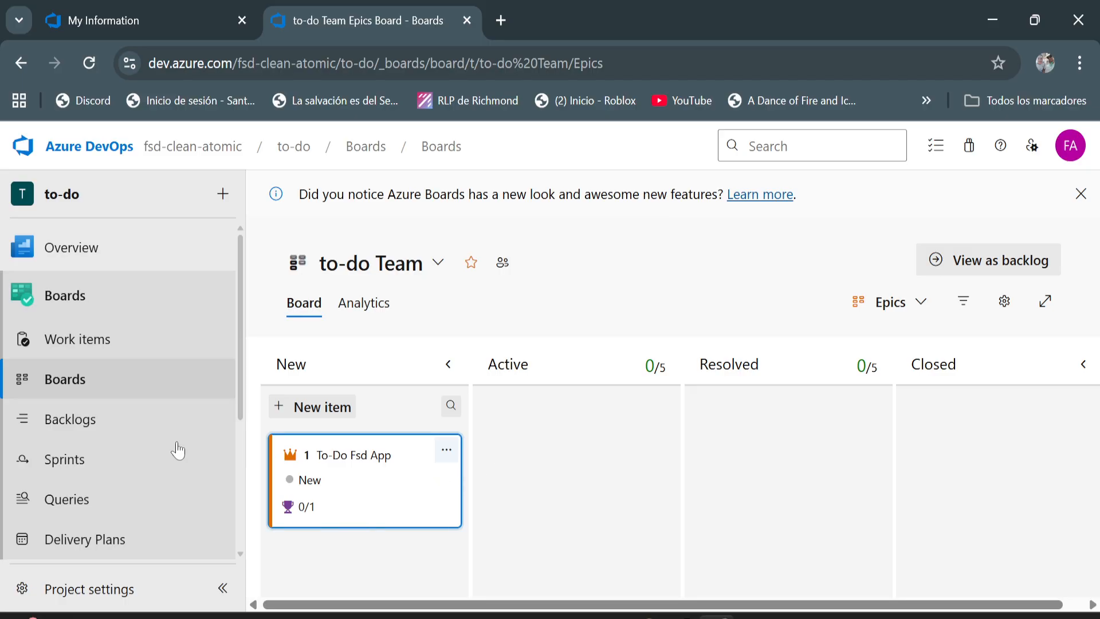
Go to the to-do Team's Epics backlog and open the epic To-Do Fsd App in a separate browser tab
{"action": "left_click", "coordinate": [68, 429]}
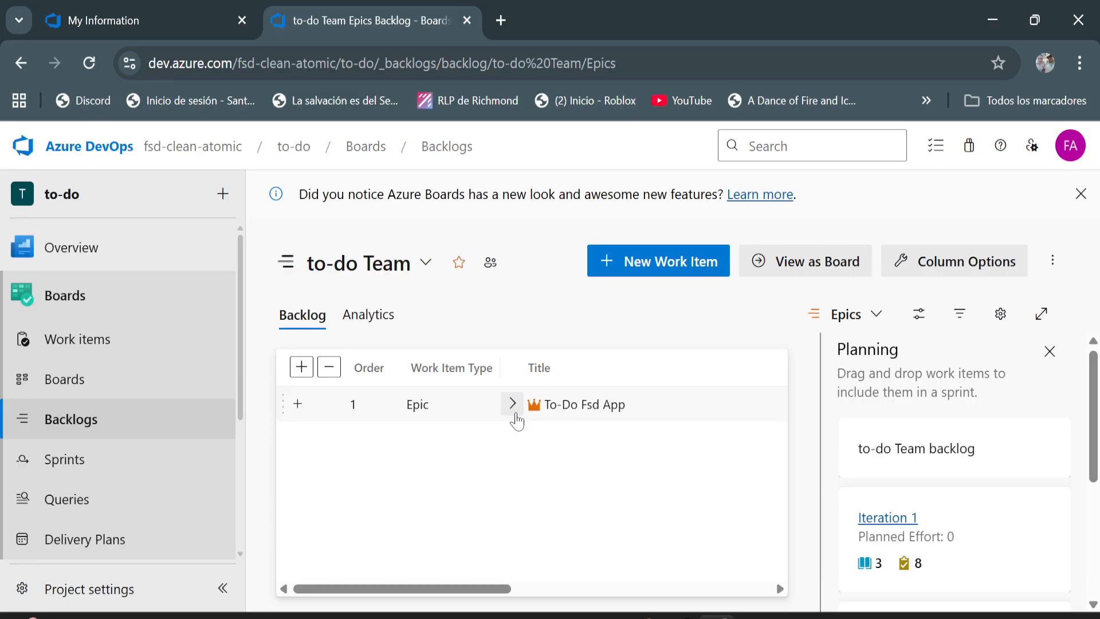
{"action": "right_click", "coordinate": [577, 411]}
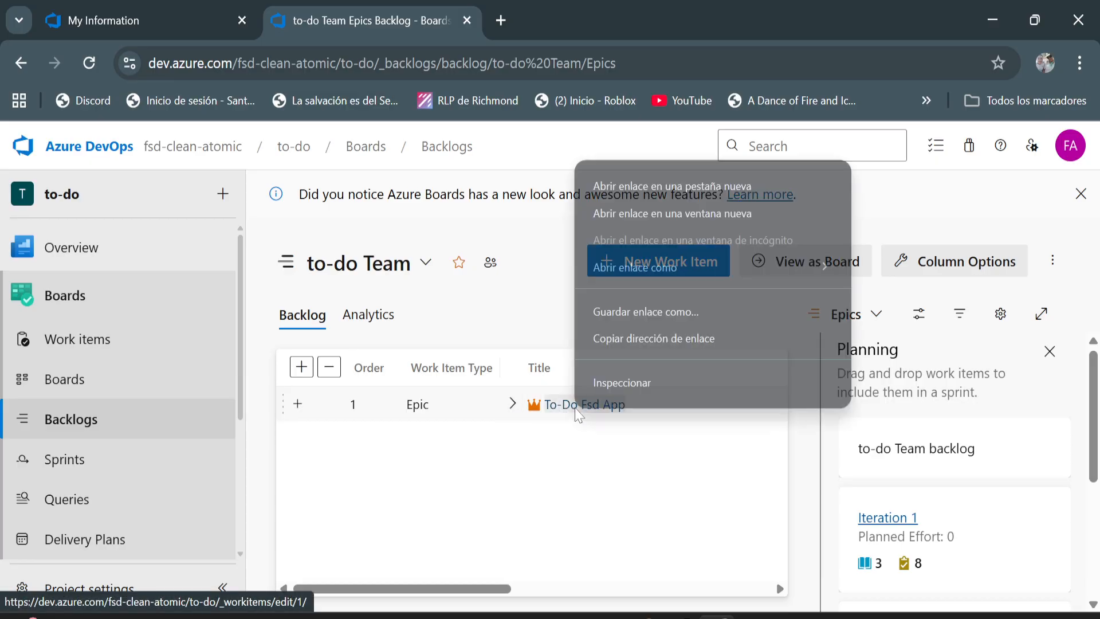
{"action": "left_click", "coordinate": [672, 177]}
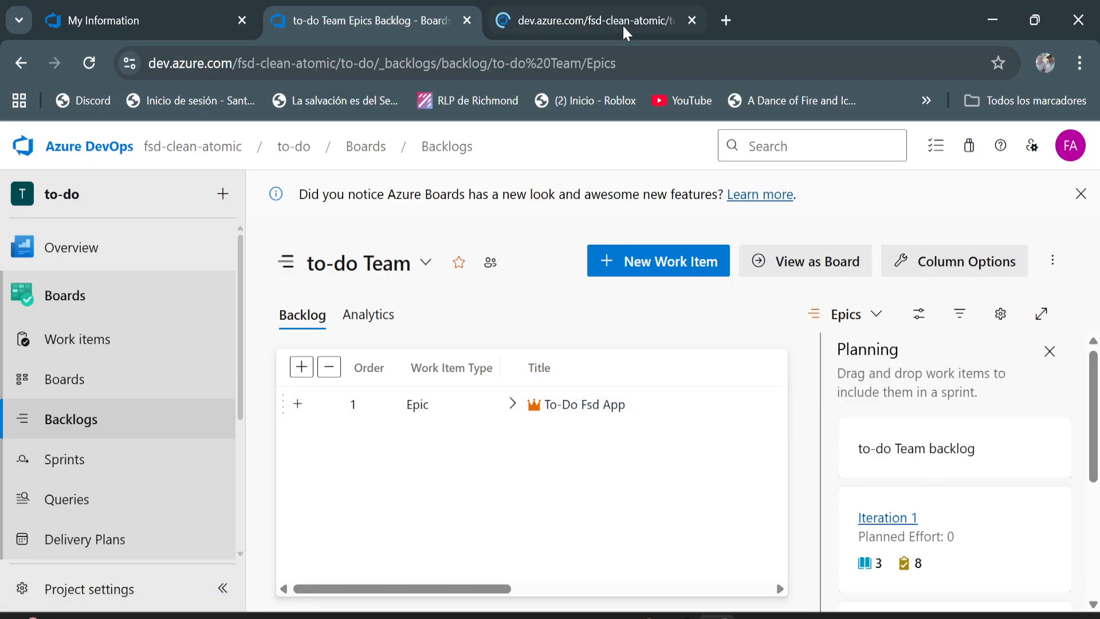
{"action": "left_click", "coordinate": [623, 28]}
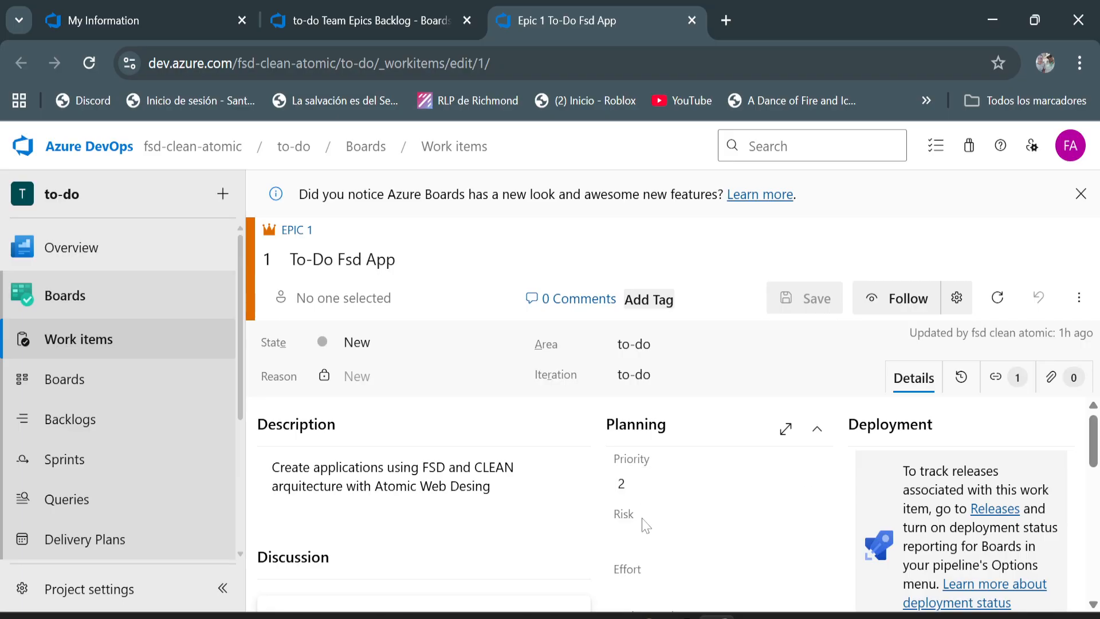
Review the epic's description and planning fields, including Business Value, and close its page
{"action": "scroll", "coordinate": [654, 526], "scroll_direction": "down", "scroll_amount": 2}
{"action": "mouse_move", "coordinate": [654, 526]}
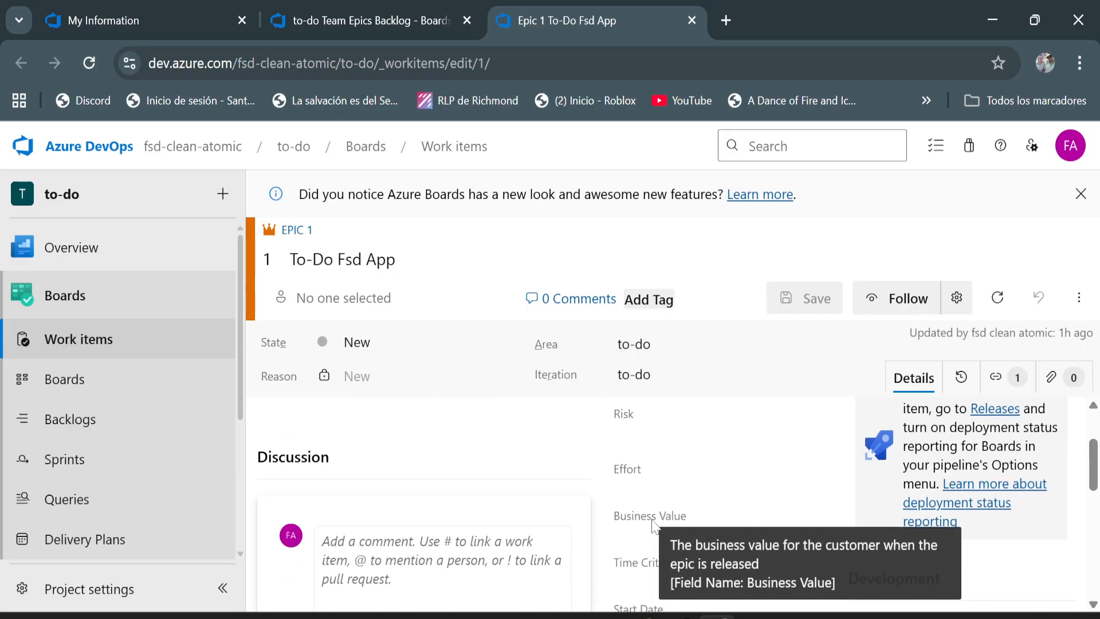
{"action": "scroll", "coordinate": [655, 525], "scroll_direction": "up", "scroll_amount": 2}
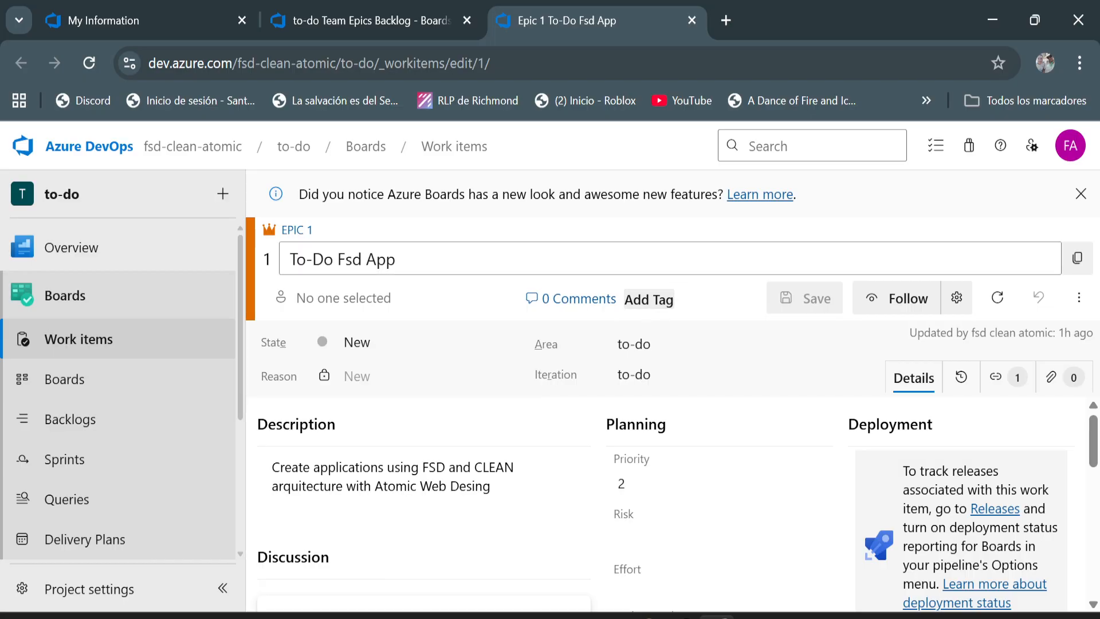
{"action": "left_click", "coordinate": [692, 20]}
Expand the epic To-Do Fsd App and open feature FEA-001: Task Management in a separate browser tab
{"action": "left_click", "coordinate": [512, 406]}
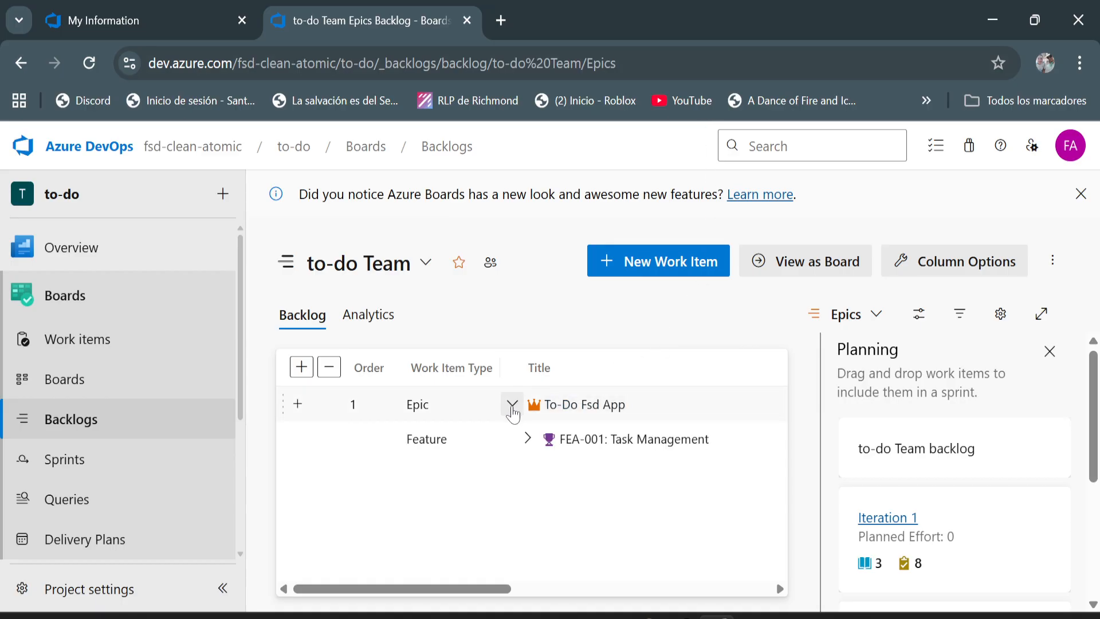
{"action": "right_click", "coordinate": [609, 449]}
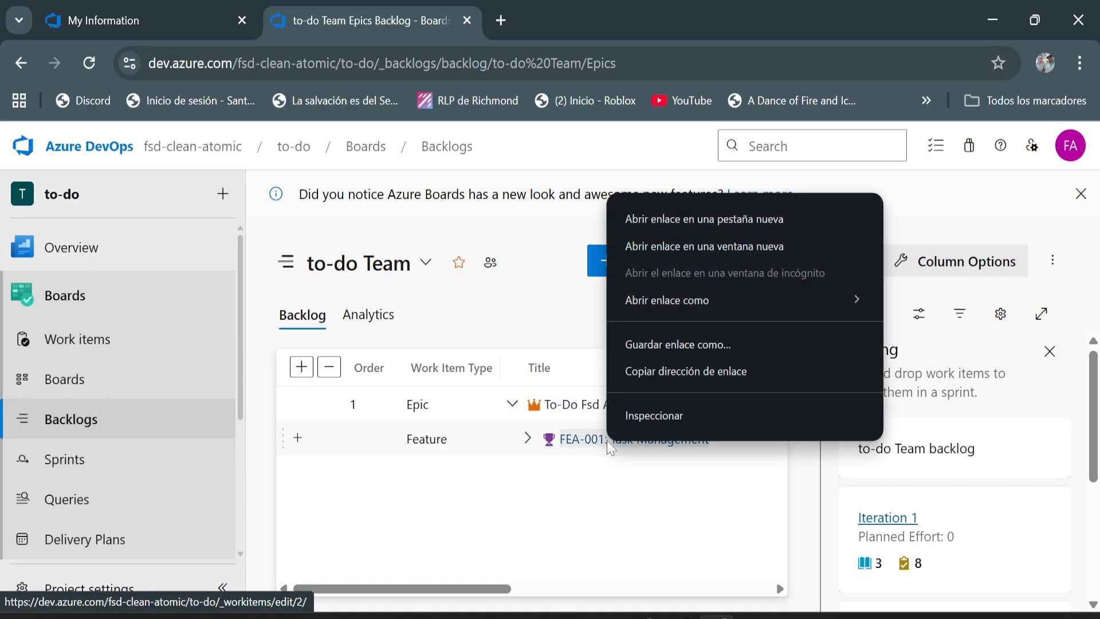
{"action": "left_click", "coordinate": [676, 217]}
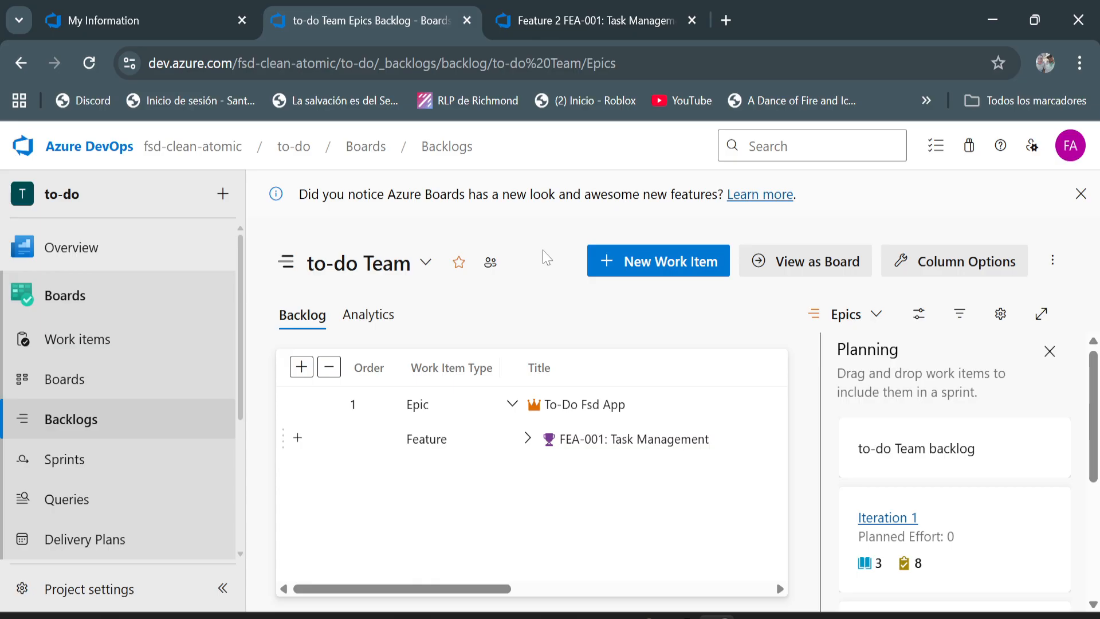
{"action": "left_click", "coordinate": [599, 18]}
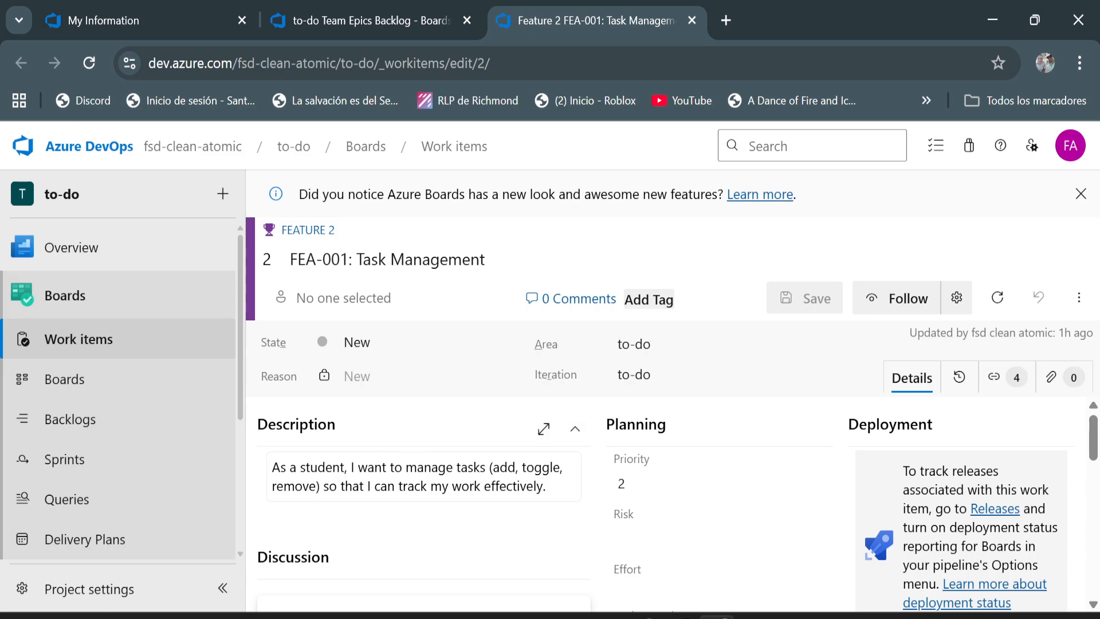
Examine feature FEA-001's description, planning fields such as Risk and Time Criticality, dates and classification, and close its page
{"action": "left_click", "coordinate": [310, 487]}
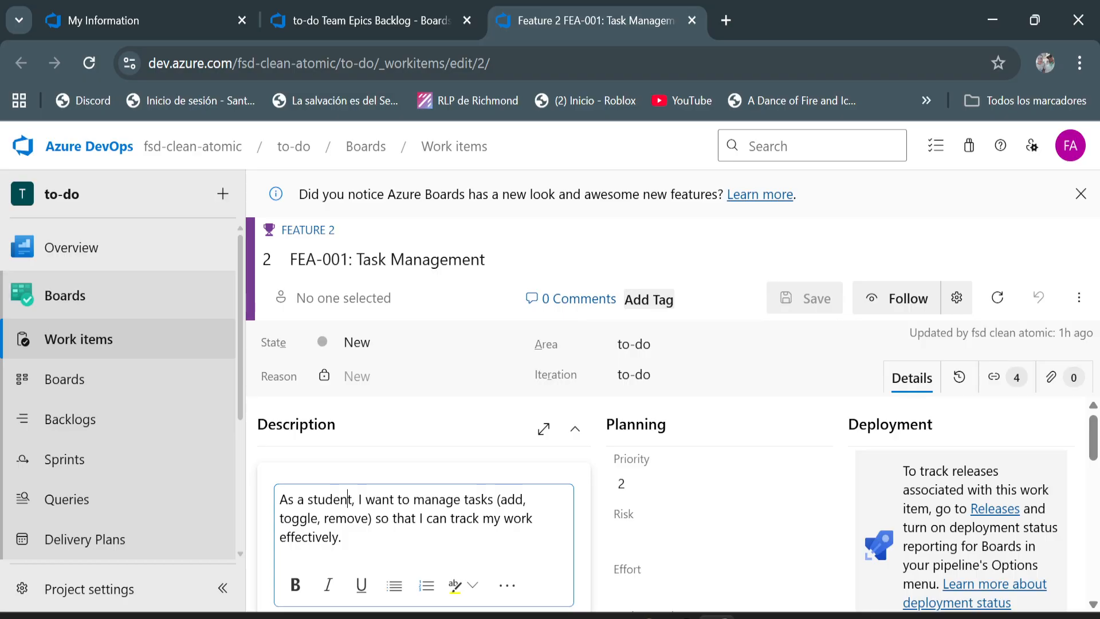
{"action": "scroll", "coordinate": [716, 481], "scroll_direction": "down", "scroll_amount": 3}
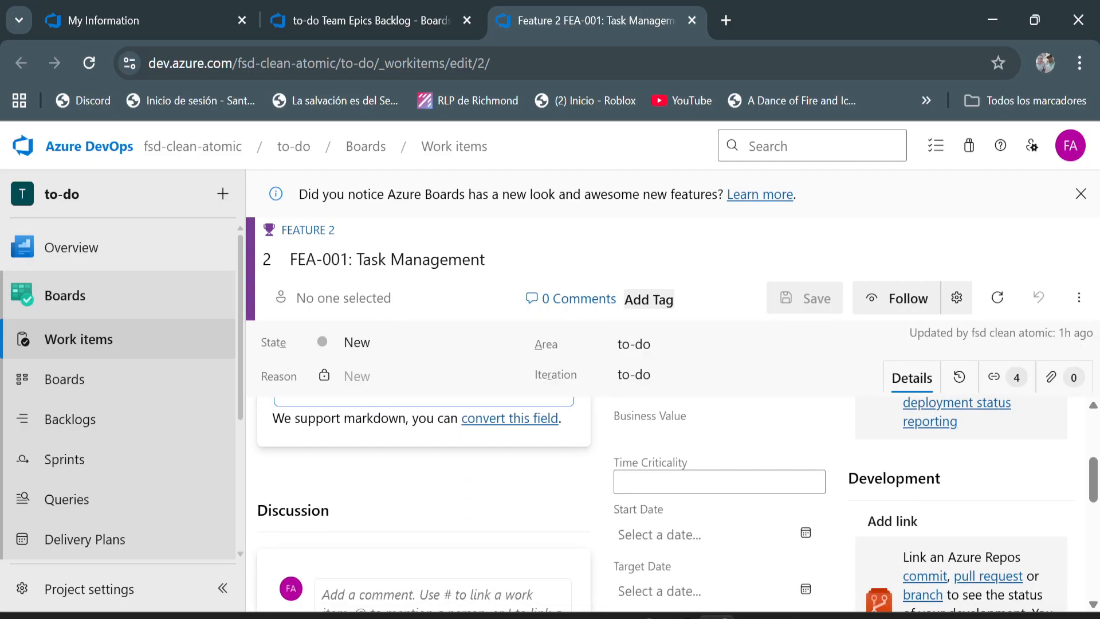
{"action": "scroll", "coordinate": [685, 479], "scroll_direction": "up", "scroll_amount": 3}
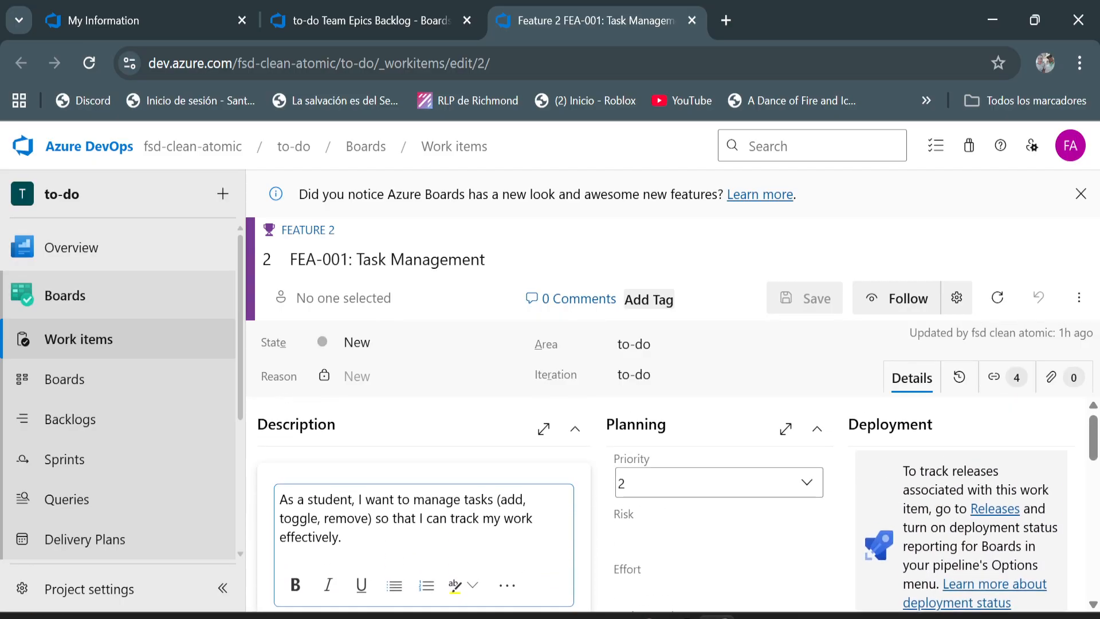
{"action": "scroll", "coordinate": [636, 470], "scroll_direction": "down", "scroll_amount": 2}
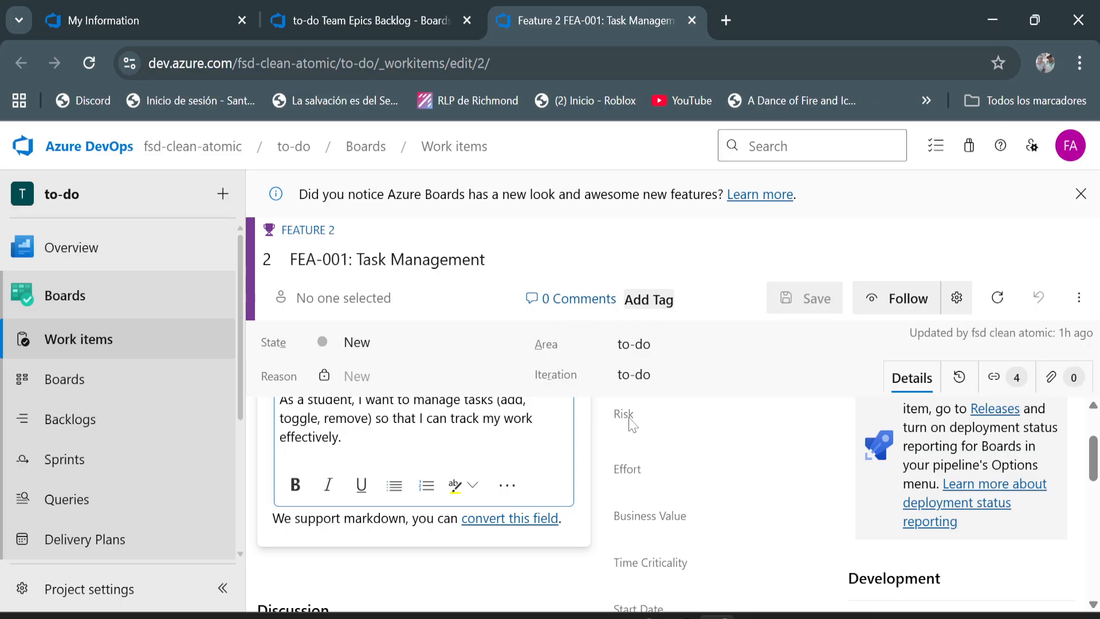
{"action": "scroll", "coordinate": [635, 470], "scroll_direction": "down", "scroll_amount": 2}
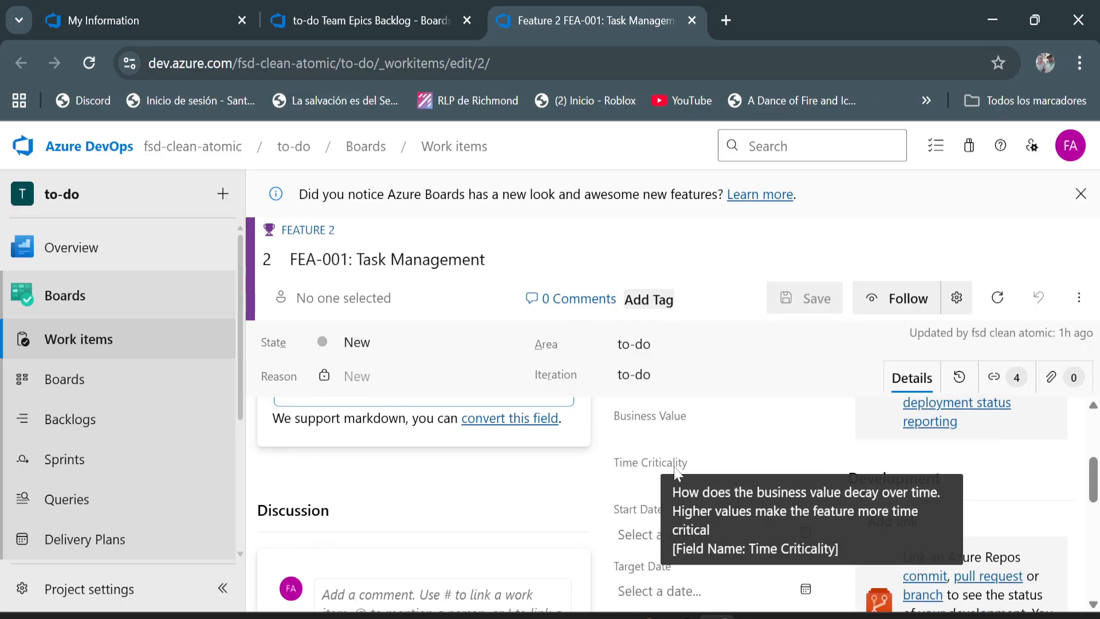
{"action": "scroll", "coordinate": [642, 484], "scroll_direction": "down", "scroll_amount": 2}
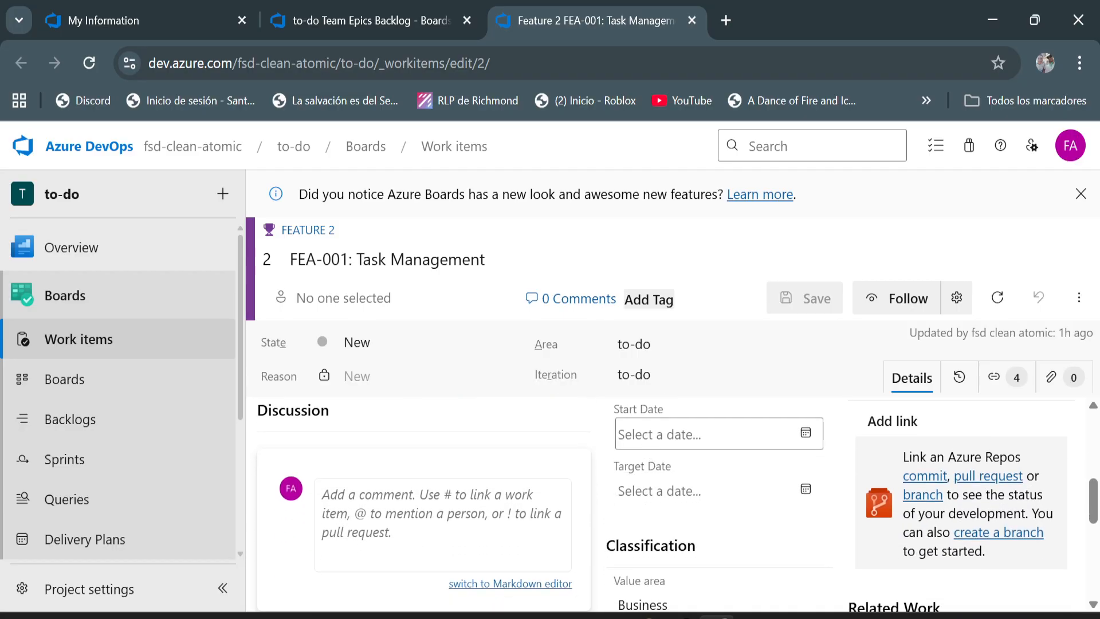
{"action": "scroll", "coordinate": [676, 504], "scroll_direction": "down", "scroll_amount": 2}
{"action": "scroll", "coordinate": [676, 504], "scroll_direction": "up", "scroll_amount": 4}
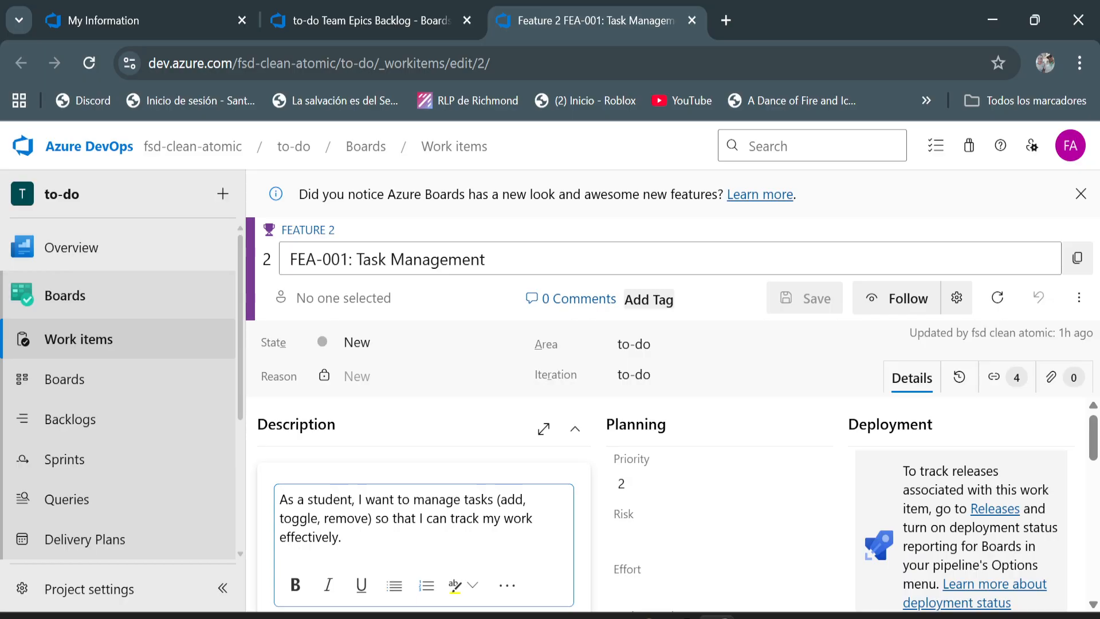
{"action": "left_click", "coordinate": [691, 21]}
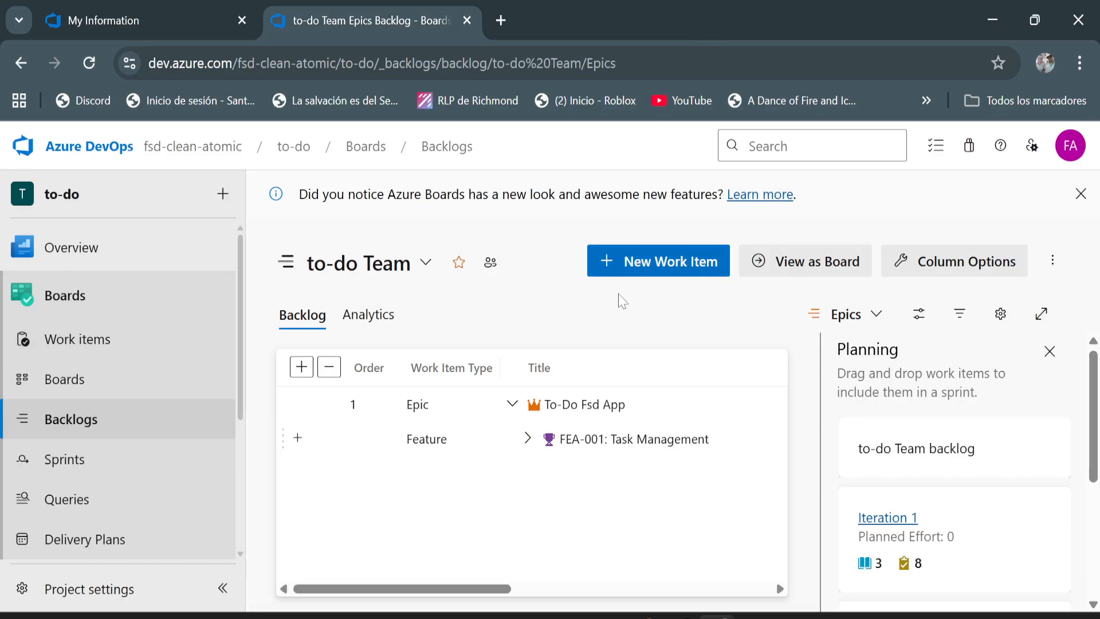
Expand feature FEA-001 and open user story HU-001: Add a task in a separate browser tab
{"action": "left_click", "coordinate": [525, 441]}
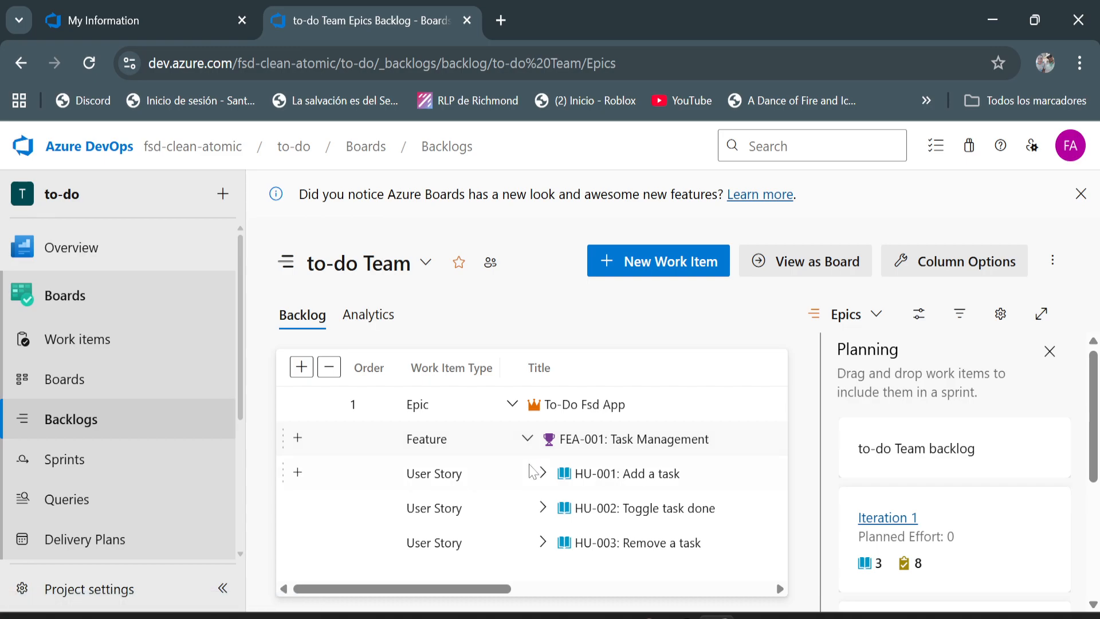
{"action": "right_click", "coordinate": [596, 485]}
{"action": "left_click", "coordinate": [659, 248]}
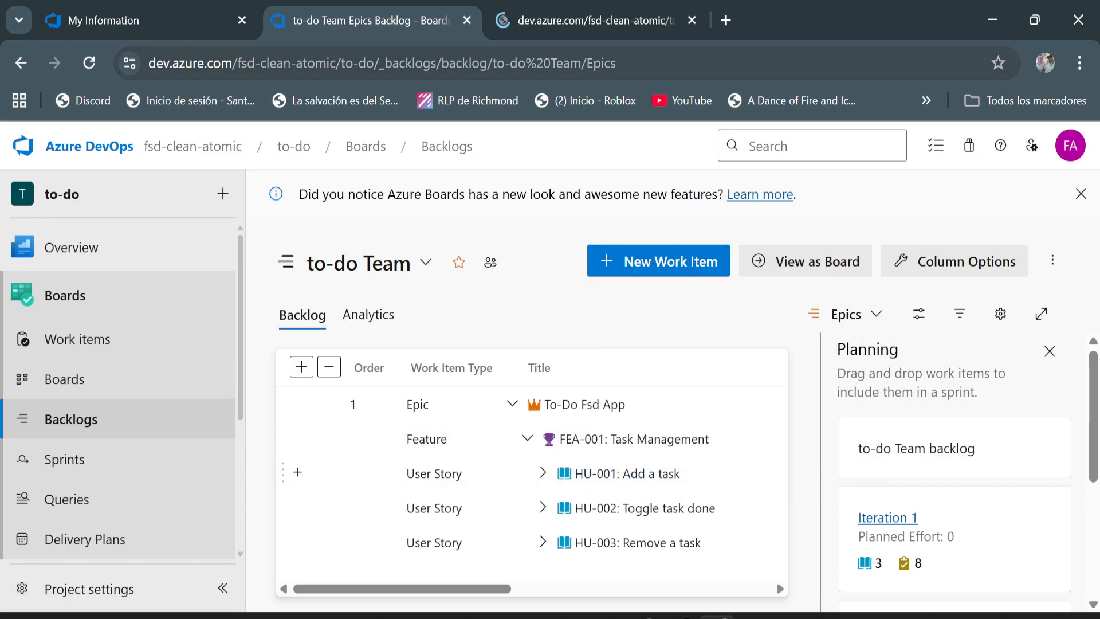
{"action": "left_click", "coordinate": [548, 29]}
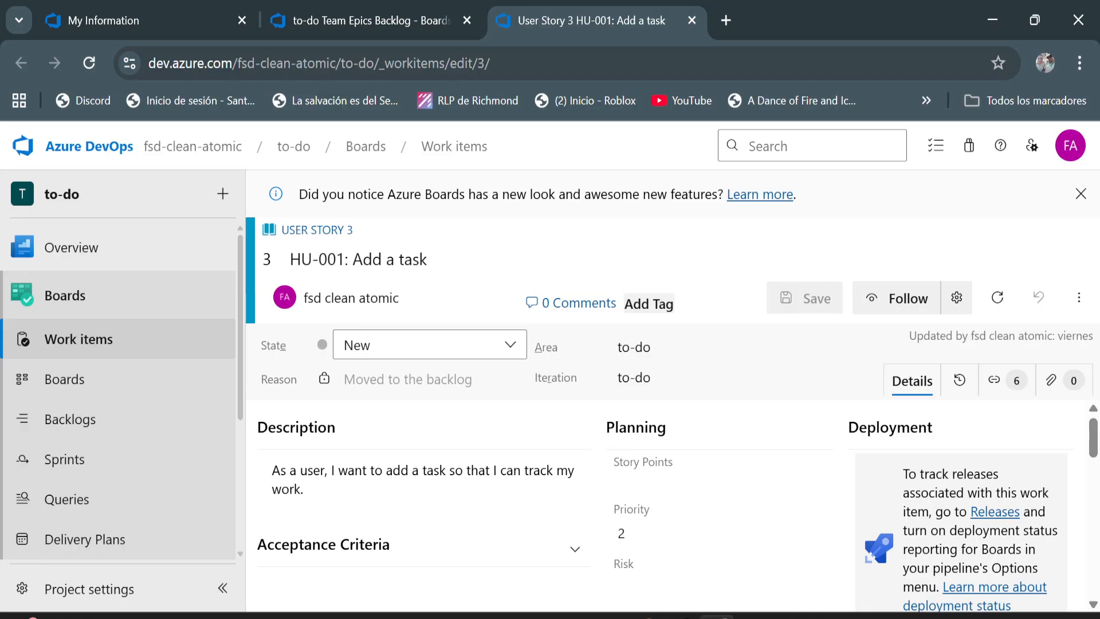
Review user story HU-001's description, Story Points, priority and Acceptance Criteria sections, and close its page
{"action": "scroll", "coordinate": [649, 421], "scroll_direction": "down", "scroll_amount": 2}
{"action": "scroll", "coordinate": [649, 421], "scroll_direction": "up", "scroll_amount": 2}
{"action": "left_click", "coordinate": [653, 481]}
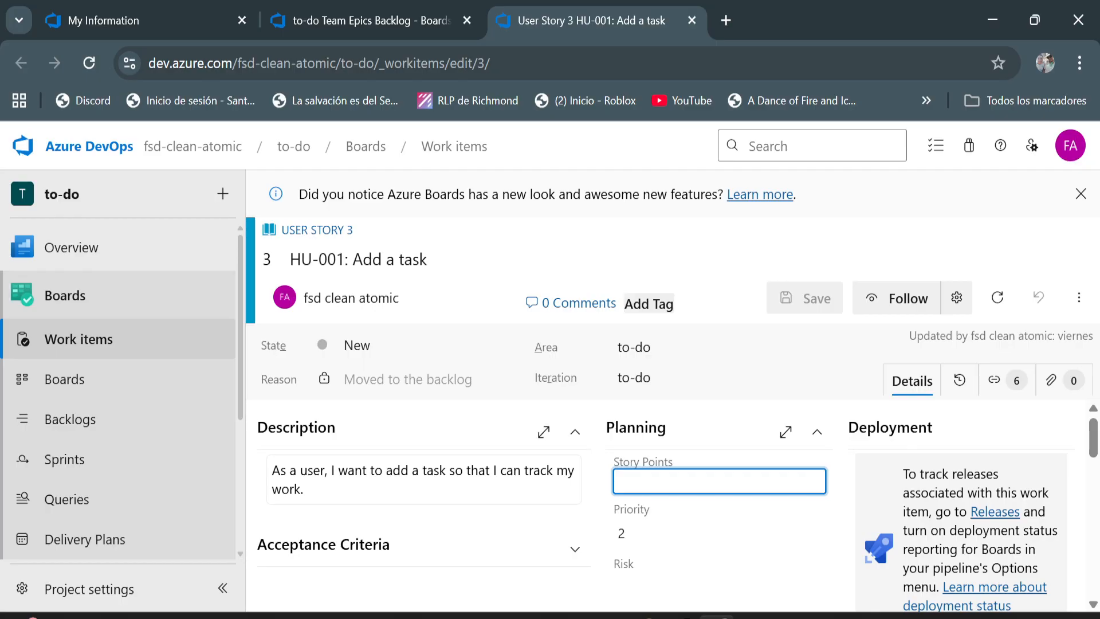
{"action": "scroll", "coordinate": [304, 541], "scroll_direction": "down", "scroll_amount": 1}
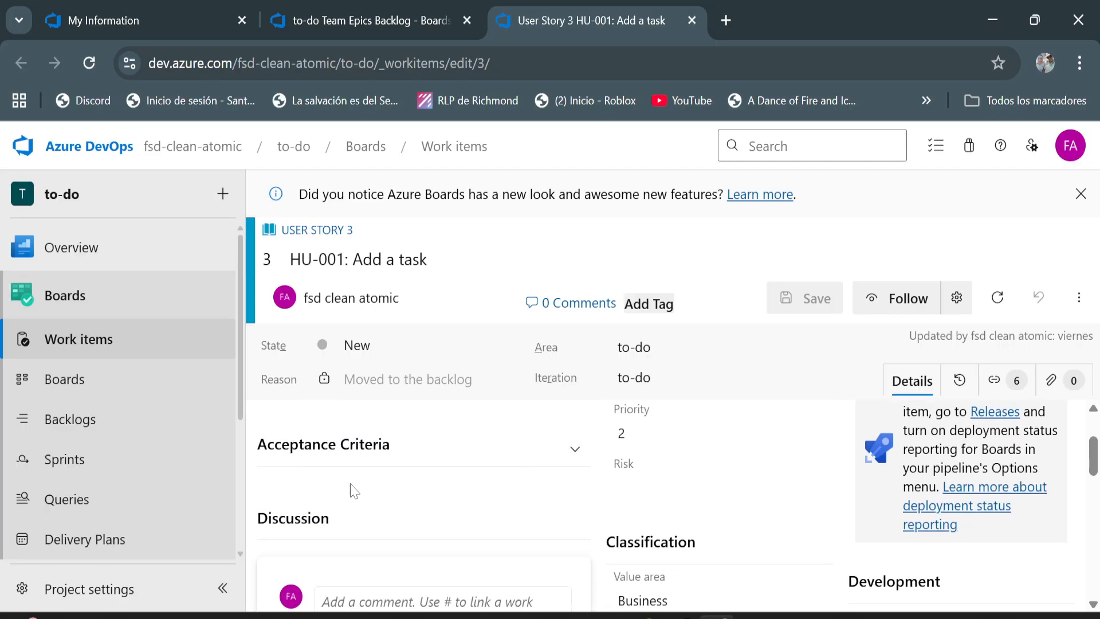
{"action": "scroll", "coordinate": [362, 457], "scroll_direction": "up", "scroll_amount": 1}
{"action": "scroll", "coordinate": [368, 458], "scroll_direction": "down", "scroll_amount": 1}
{"action": "left_click", "coordinate": [690, 22]}
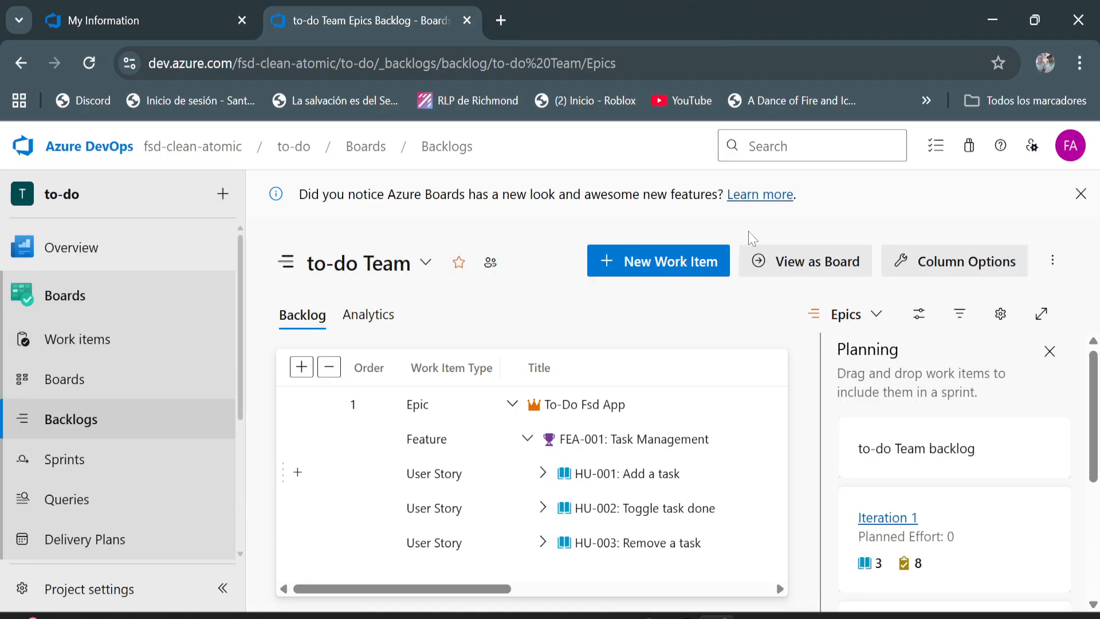
Expand user story HU-001 and open task T-001-1: Create Task entity type in a separate browser tab
{"action": "left_click", "coordinate": [542, 473]}
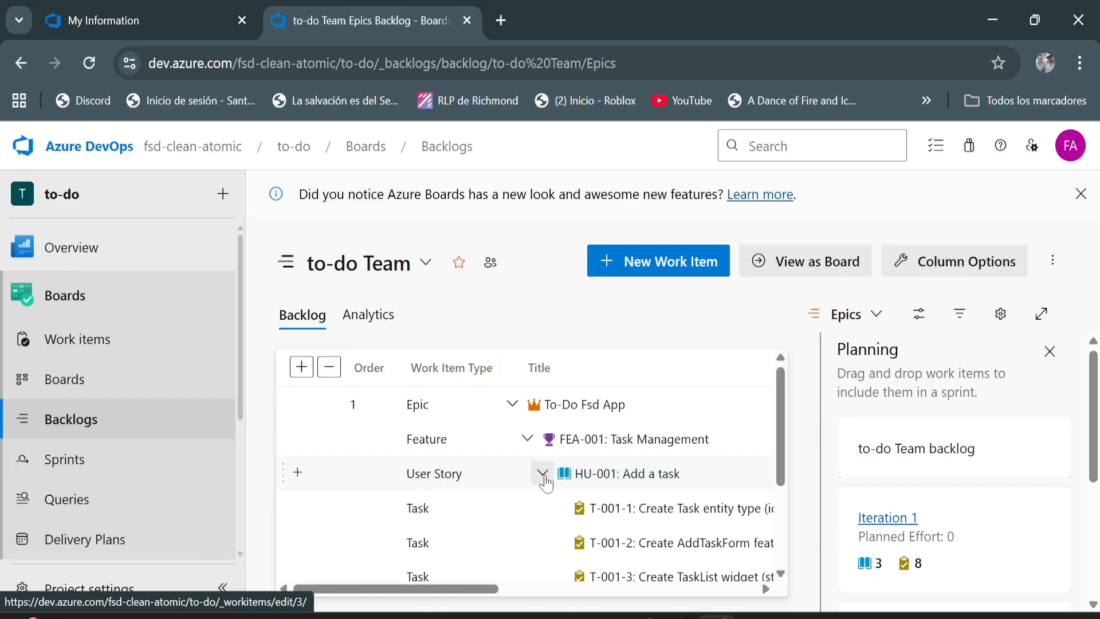
{"action": "left_click_drag", "start_coordinate": [469, 589], "coordinate": [551, 594]}
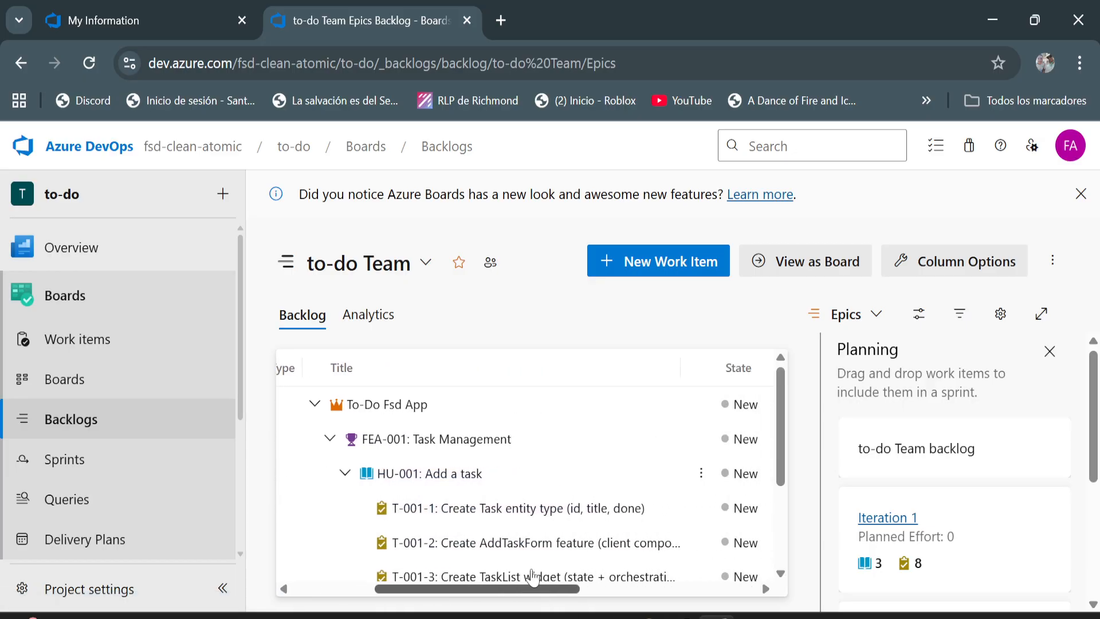
{"action": "right_click", "coordinate": [519, 516]}
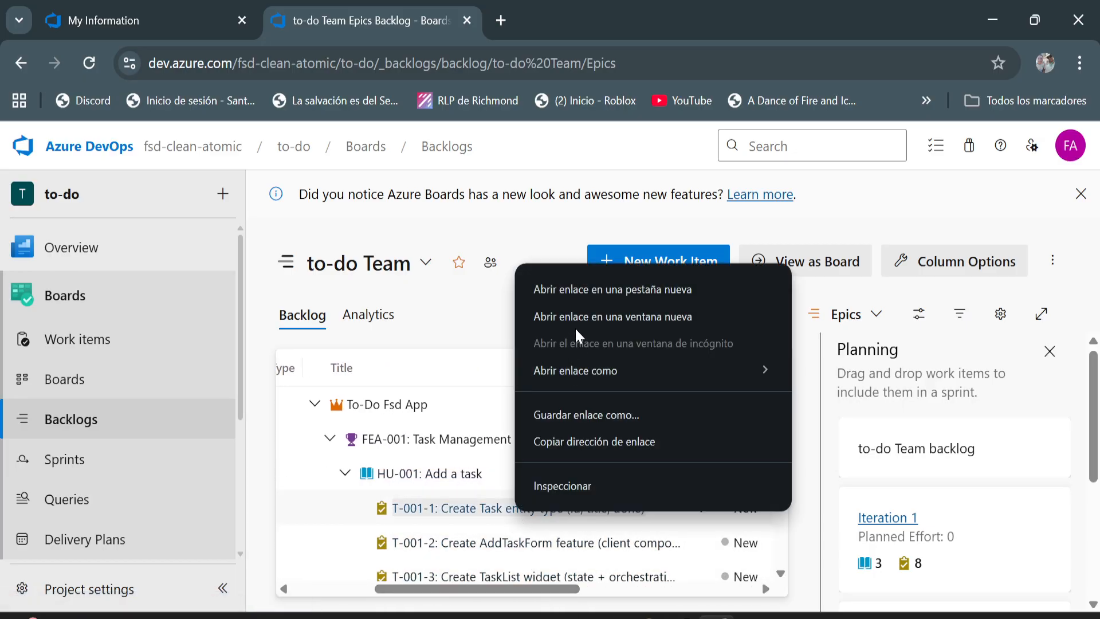
{"action": "left_click", "coordinate": [604, 284]}
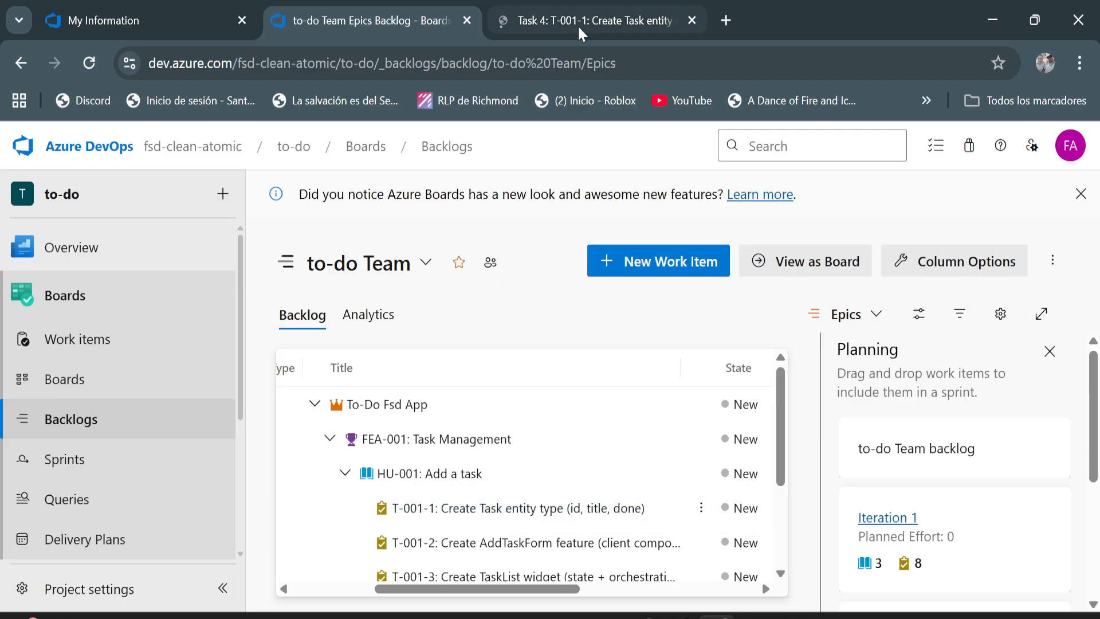
{"action": "left_click", "coordinate": [581, 12]}
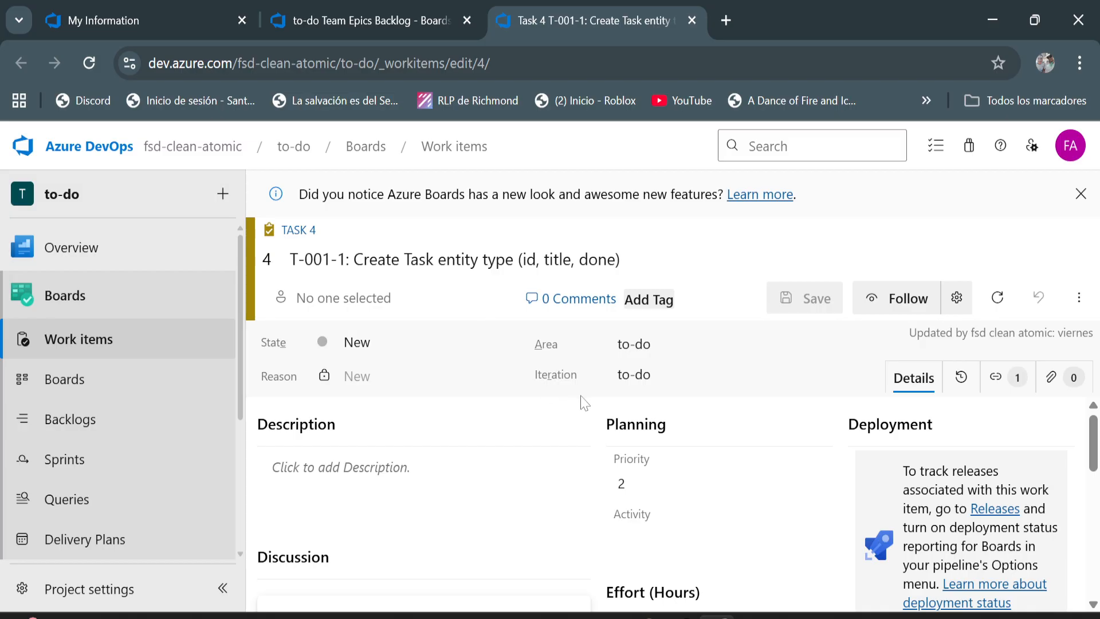
Examine task T-001-1's planning, Effort (Hours), implementation and development sections, and close its page
{"action": "scroll", "coordinate": [649, 458], "scroll_direction": "down", "scroll_amount": 2}
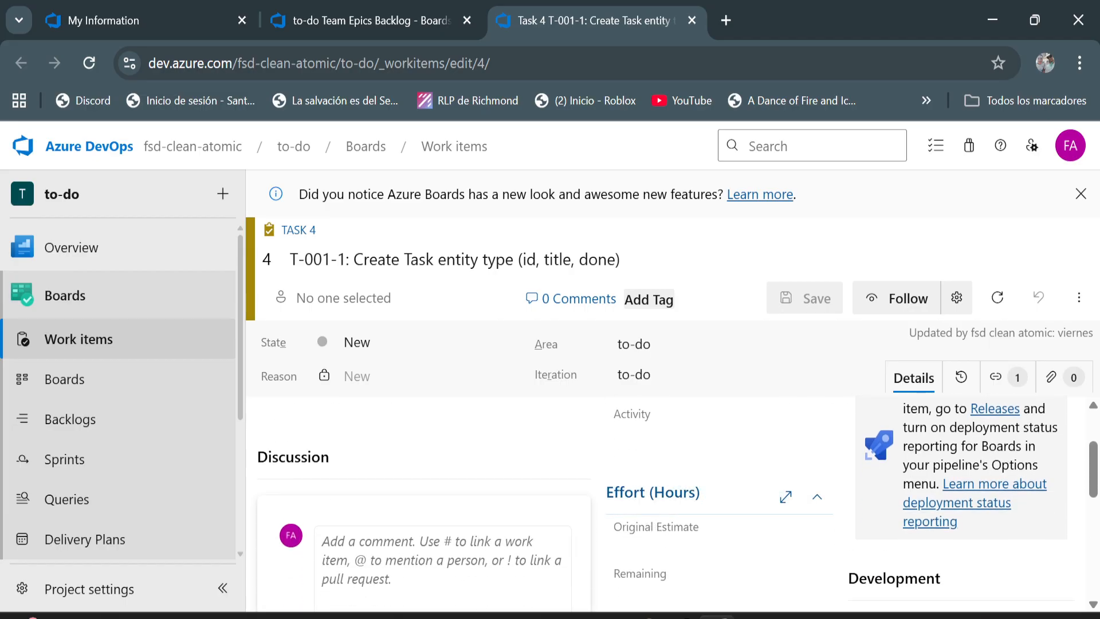
{"action": "scroll", "coordinate": [676, 481], "scroll_direction": "down", "scroll_amount": 2}
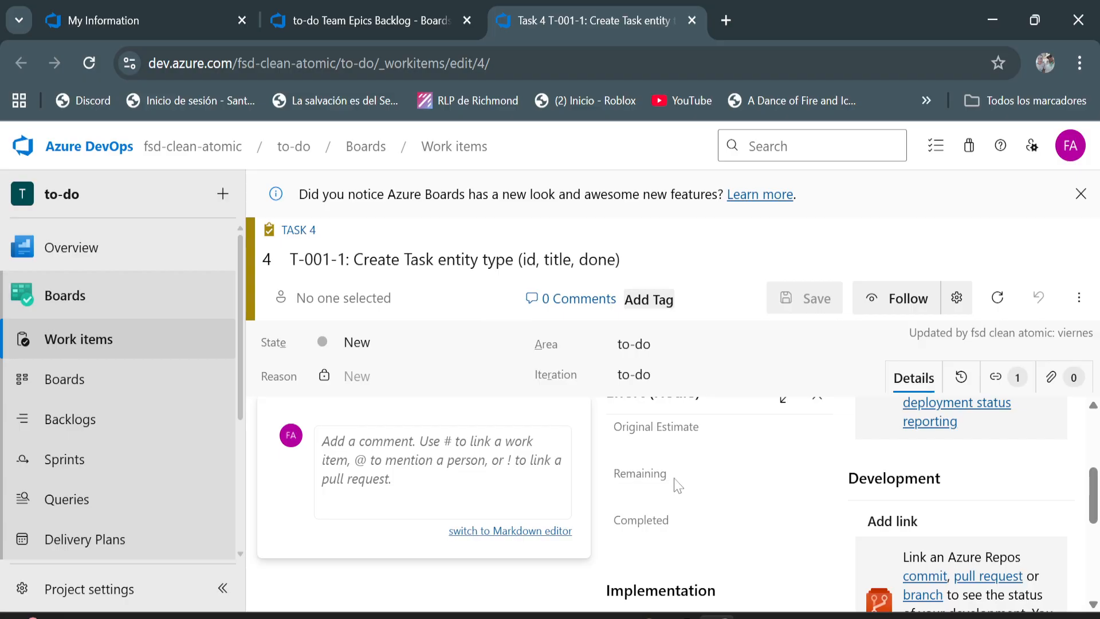
{"action": "scroll", "coordinate": [601, 455], "scroll_direction": "up", "scroll_amount": 4}
{"action": "scroll", "coordinate": [600, 456], "scroll_direction": "down", "scroll_amount": 2}
{"action": "scroll", "coordinate": [600, 455], "scroll_direction": "up", "scroll_amount": 2}
{"action": "scroll", "coordinate": [599, 455], "scroll_direction": "down", "scroll_amount": 4}
{"action": "scroll", "coordinate": [600, 455], "scroll_direction": "down", "scroll_amount": 2}
{"action": "scroll", "coordinate": [600, 455], "scroll_direction": "up", "scroll_amount": 4}
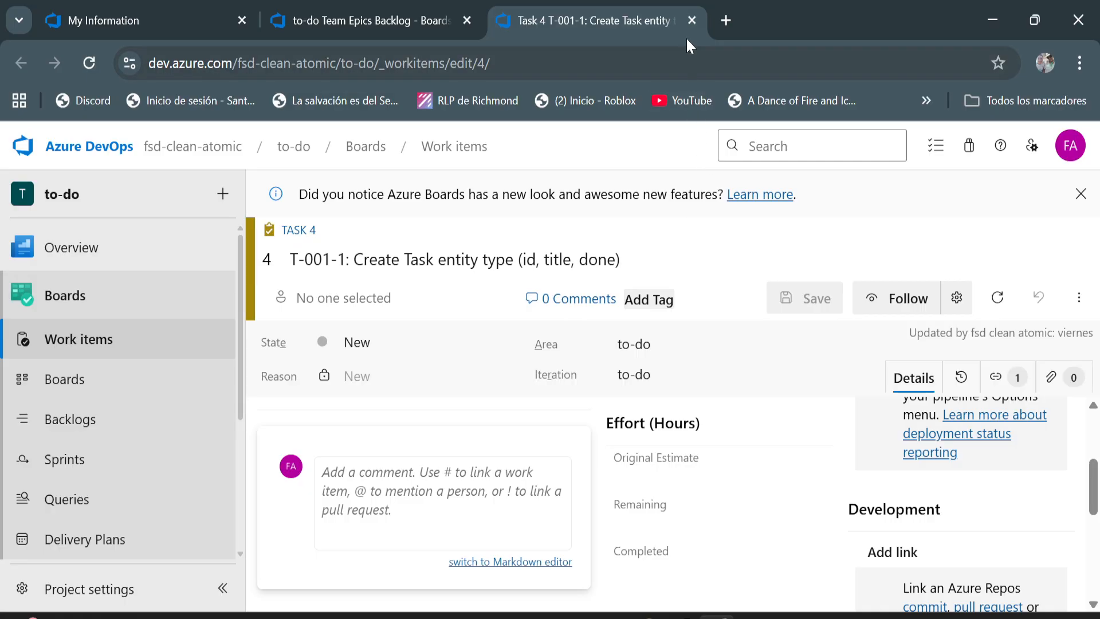
{"action": "left_click", "coordinate": [690, 20]}
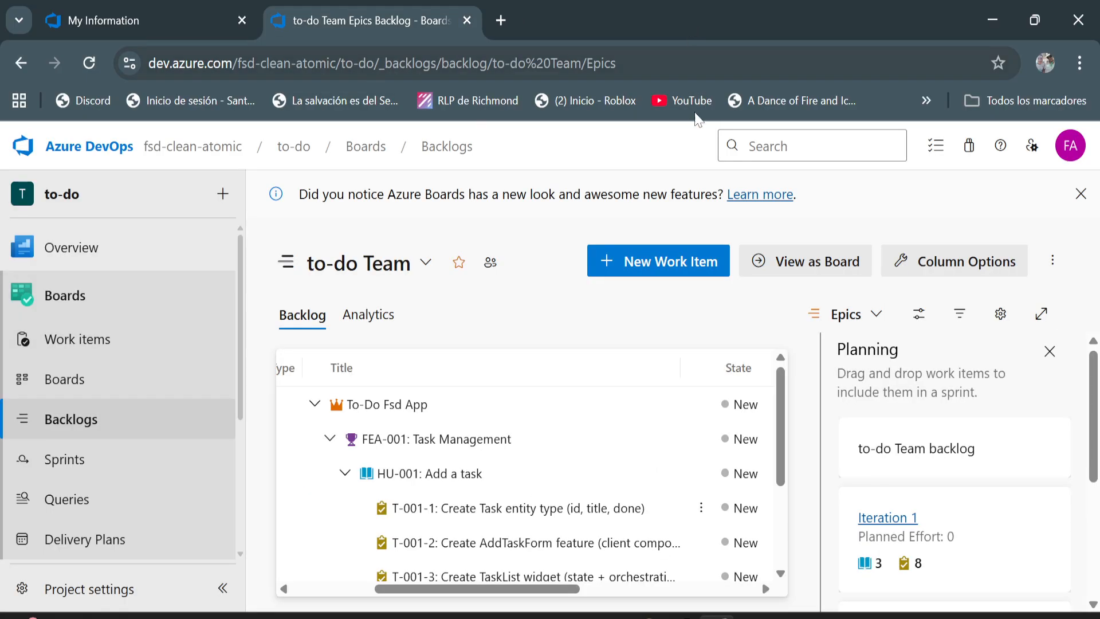
Collapse user story HU-001, feature FEA-001 and the epic To-Do Fsd App in the backlog
{"action": "left_click", "coordinate": [530, 236]}
{"action": "left_click", "coordinate": [344, 473]}
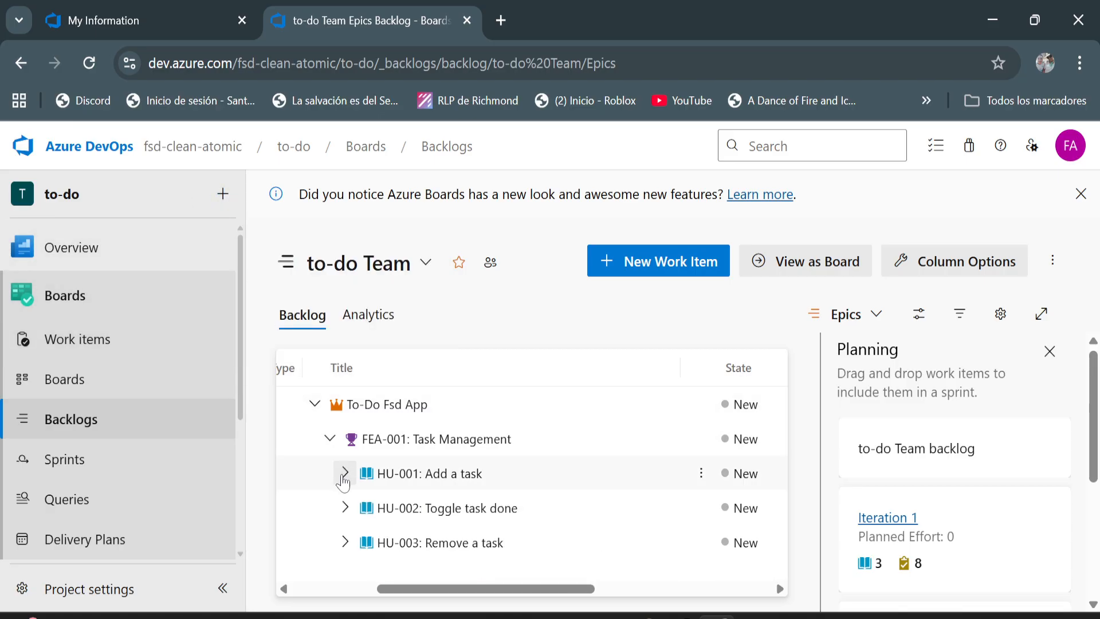
{"action": "left_click", "coordinate": [330, 439]}
{"action": "left_click", "coordinate": [315, 408]}
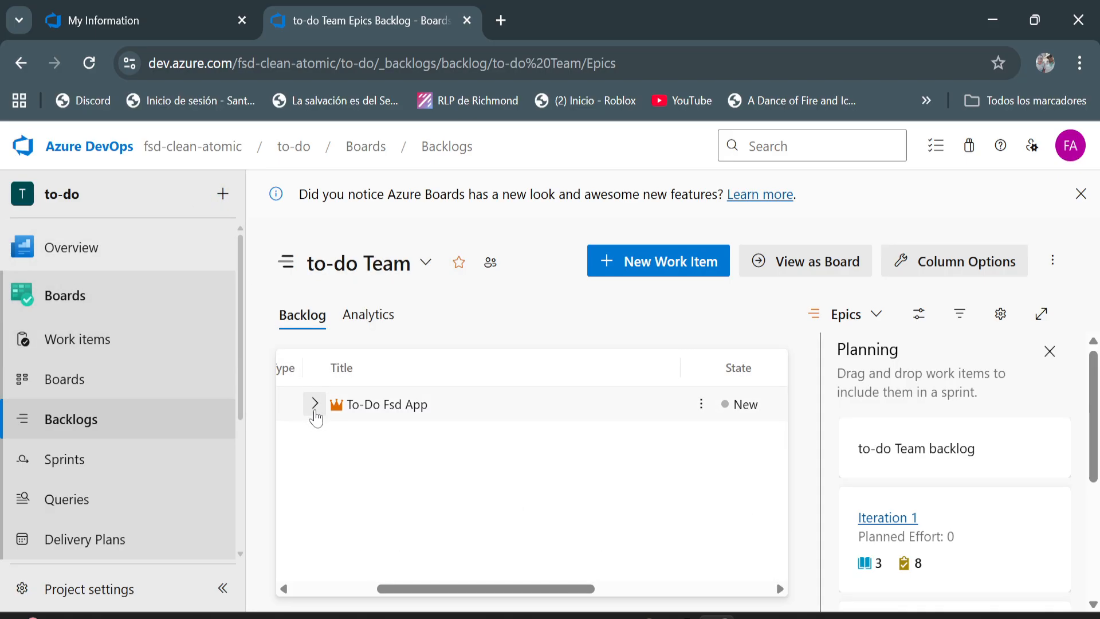
Expand the epic To-Do Fsd App and start a new Feature work item titled "Feature new"
{"action": "left_click", "coordinate": [314, 405]}
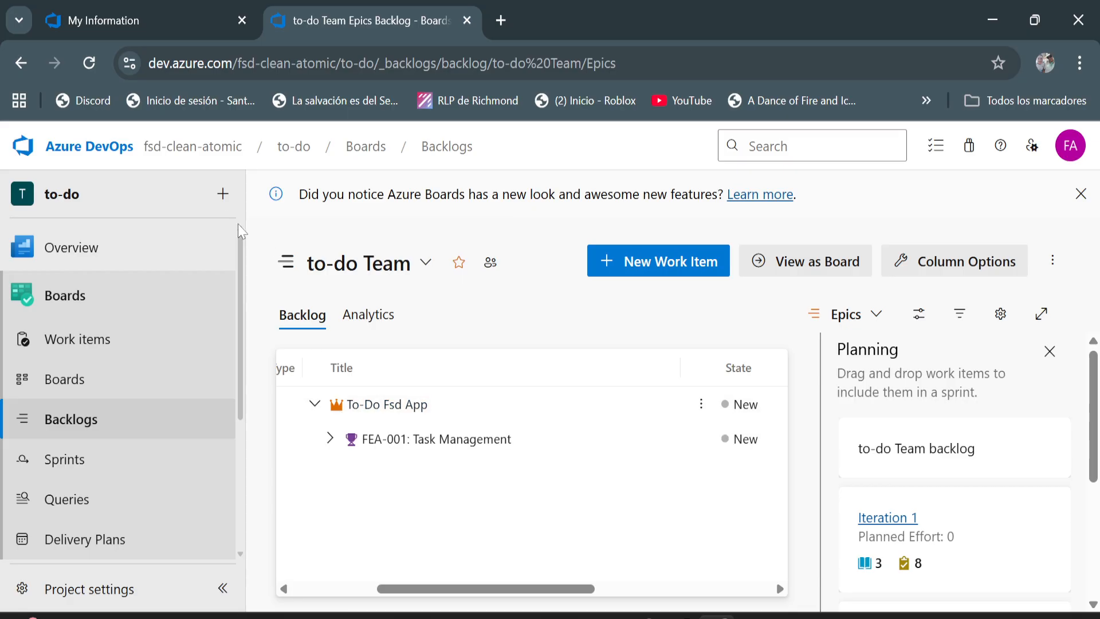
{"action": "left_click", "coordinate": [223, 195]}
{"action": "mouse_move", "coordinate": [288, 251]}
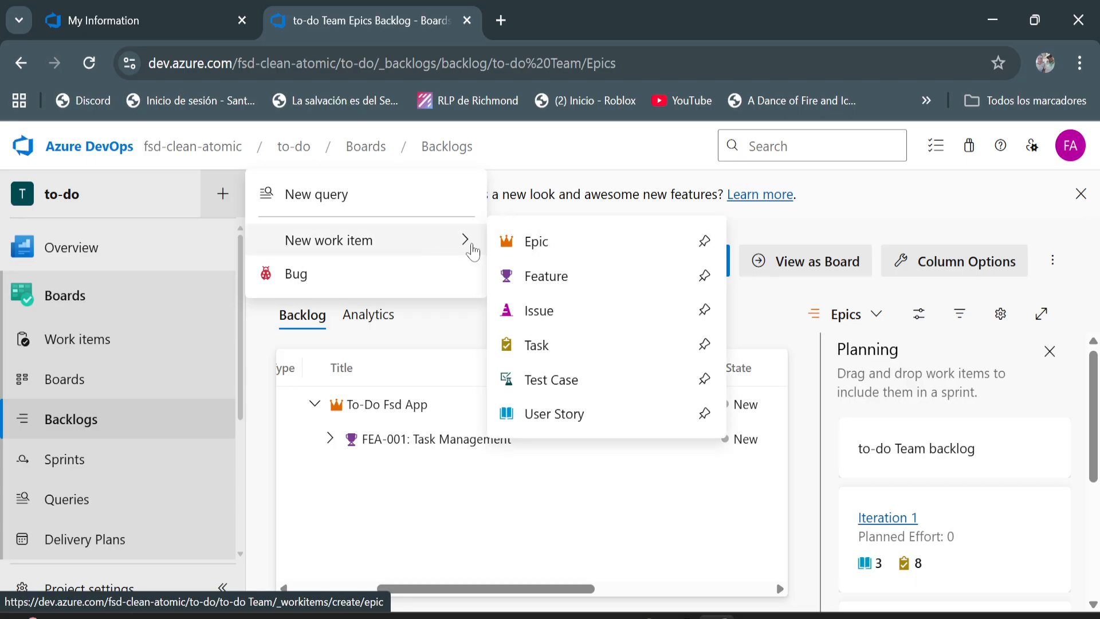
{"action": "left_click", "coordinate": [564, 283]}
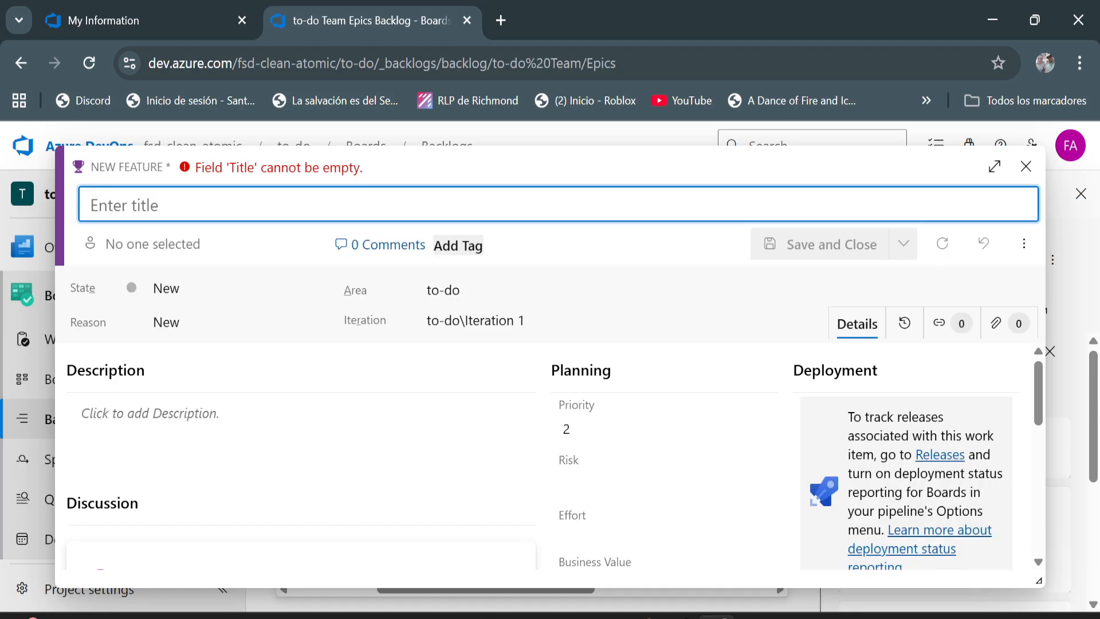
{"action": "type", "text": "Feature new"}
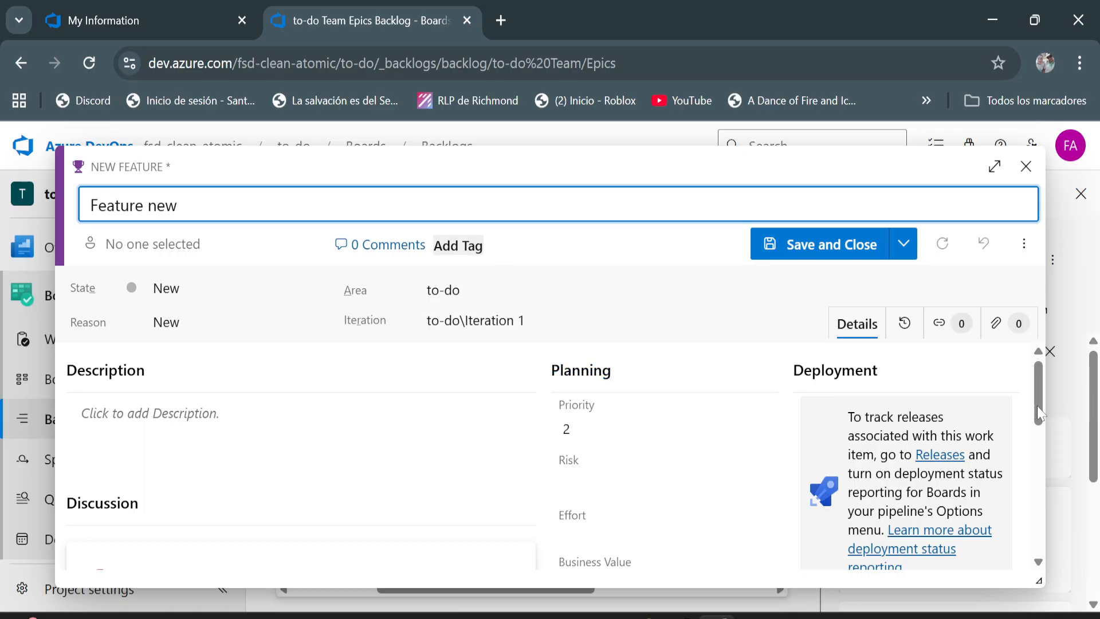
Link the existing Epic 1: To-Do Fsd App as the parent of Feature new and save the feature
{"action": "left_click_drag", "start_coordinate": [1039, 393], "coordinate": [1043, 534]}
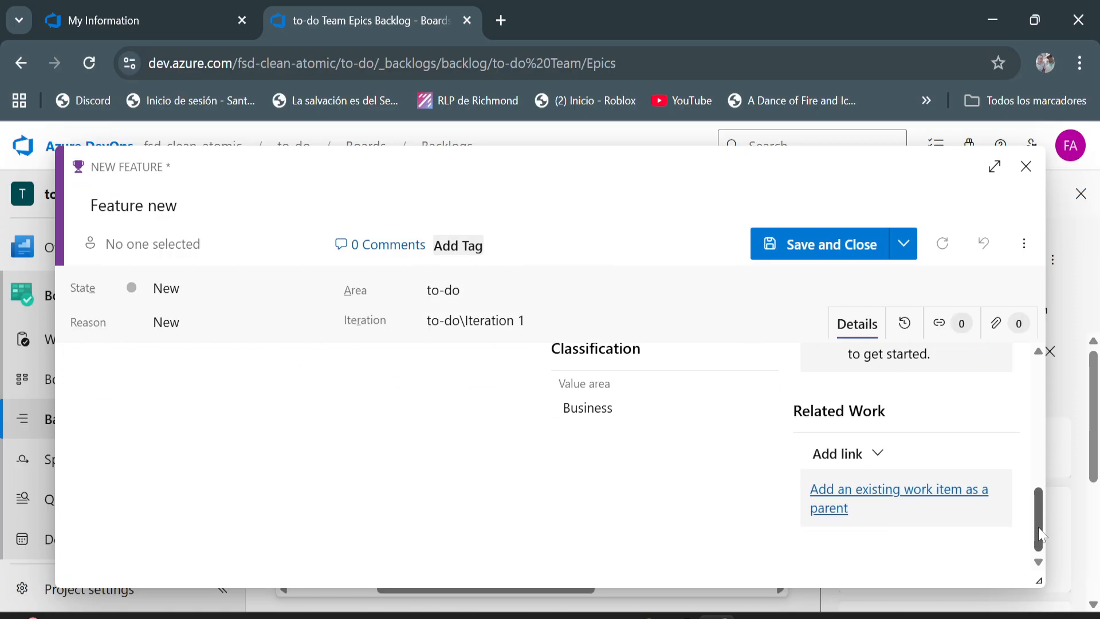
{"action": "left_click", "coordinate": [878, 454]}
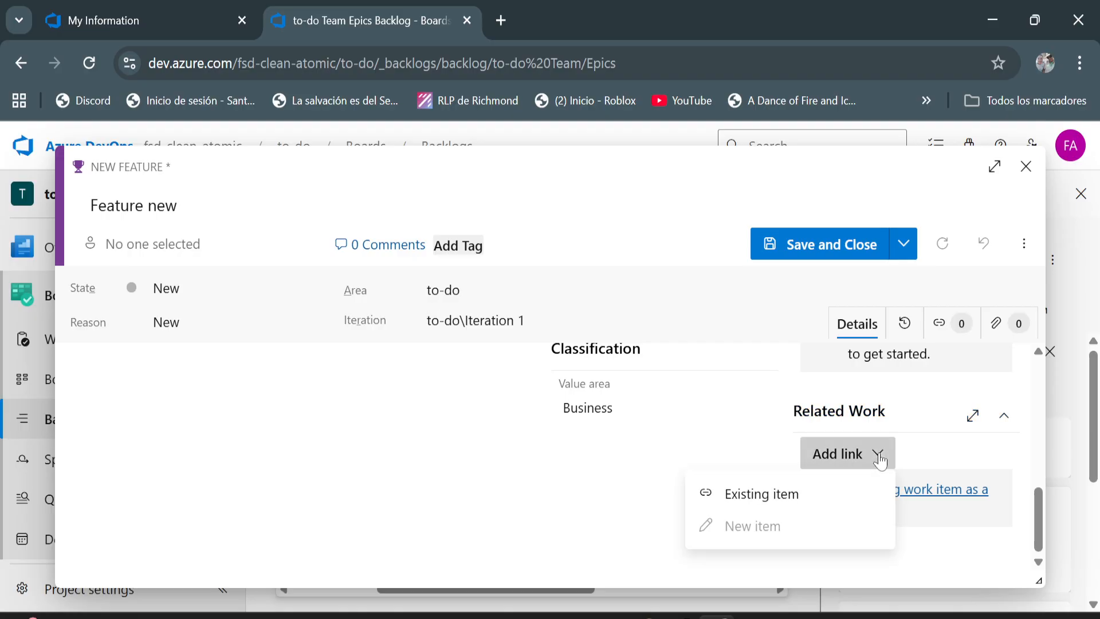
{"action": "left_click", "coordinate": [765, 496]}
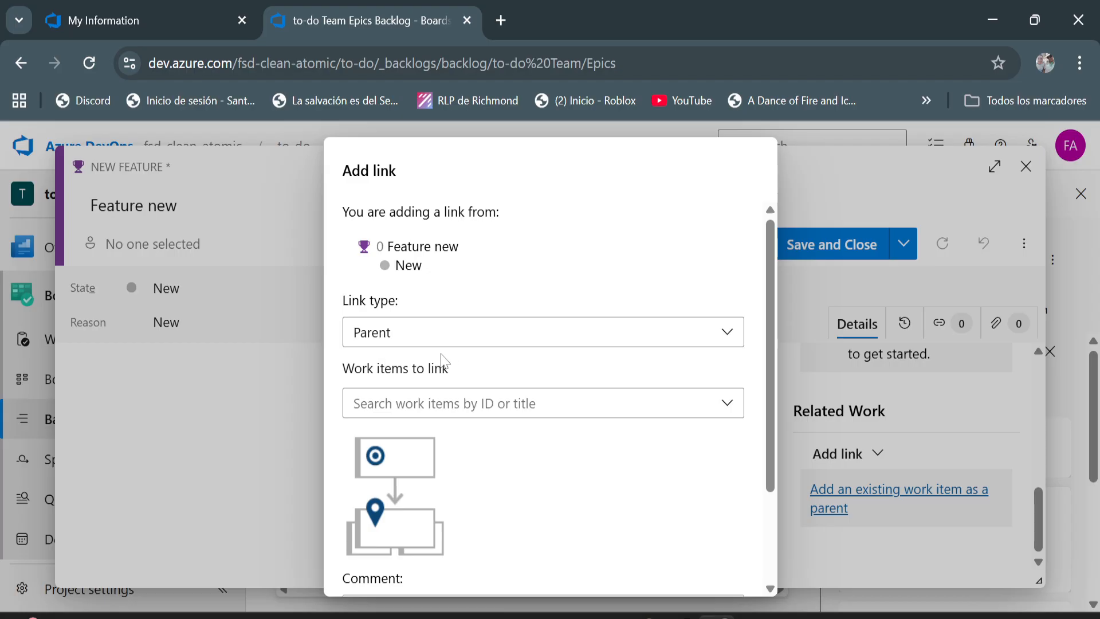
{"action": "left_click", "coordinate": [733, 413]}
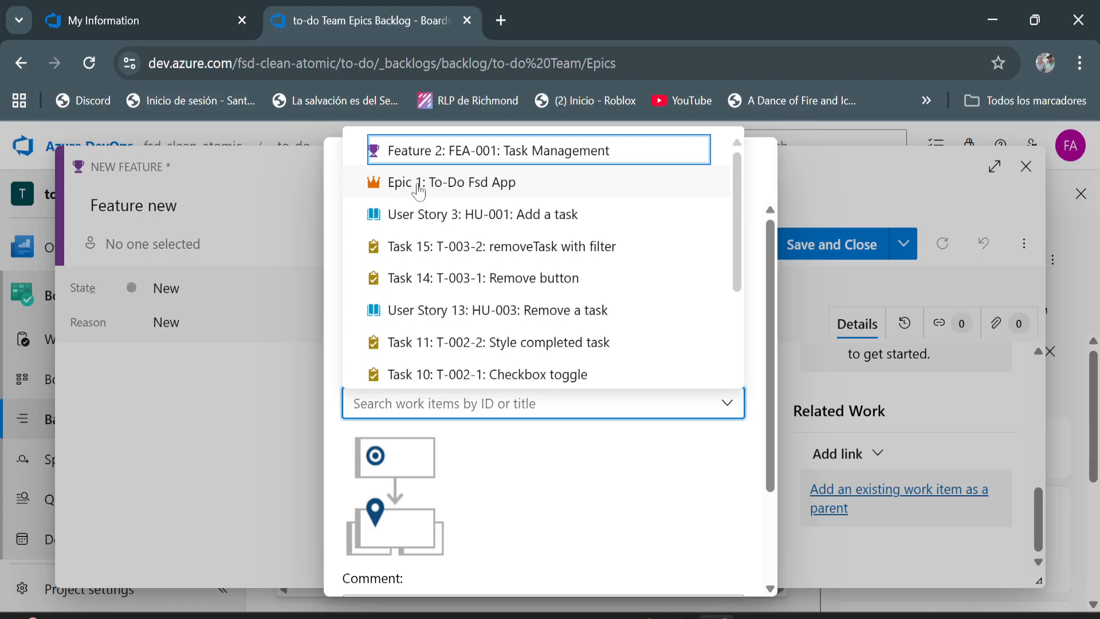
{"action": "left_click", "coordinate": [450, 191]}
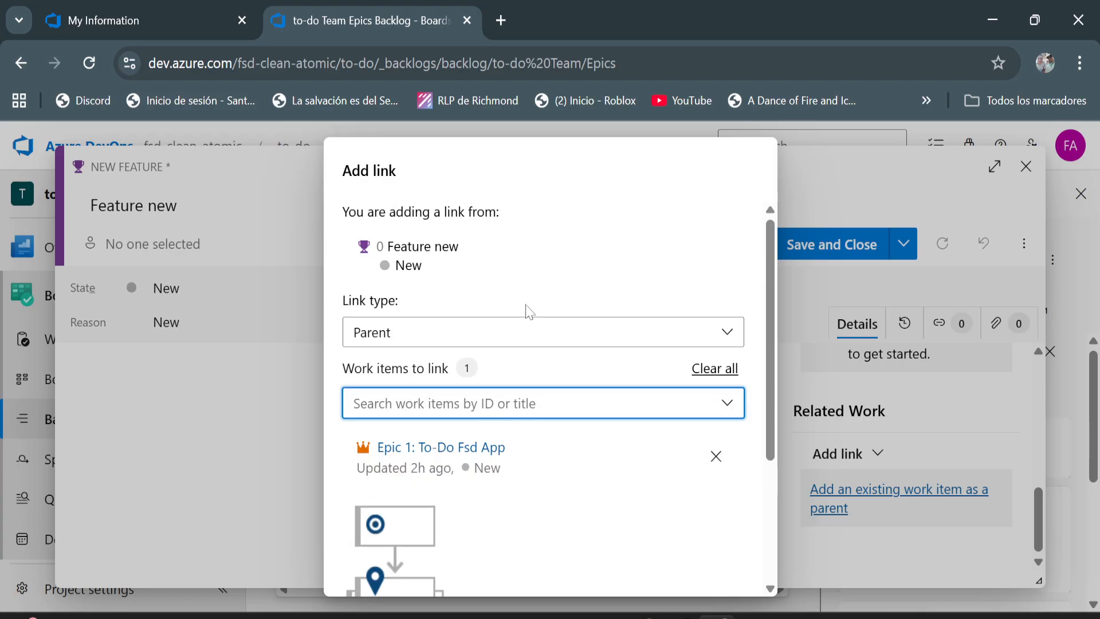
{"action": "left_click_drag", "start_coordinate": [771, 408], "coordinate": [775, 548]}
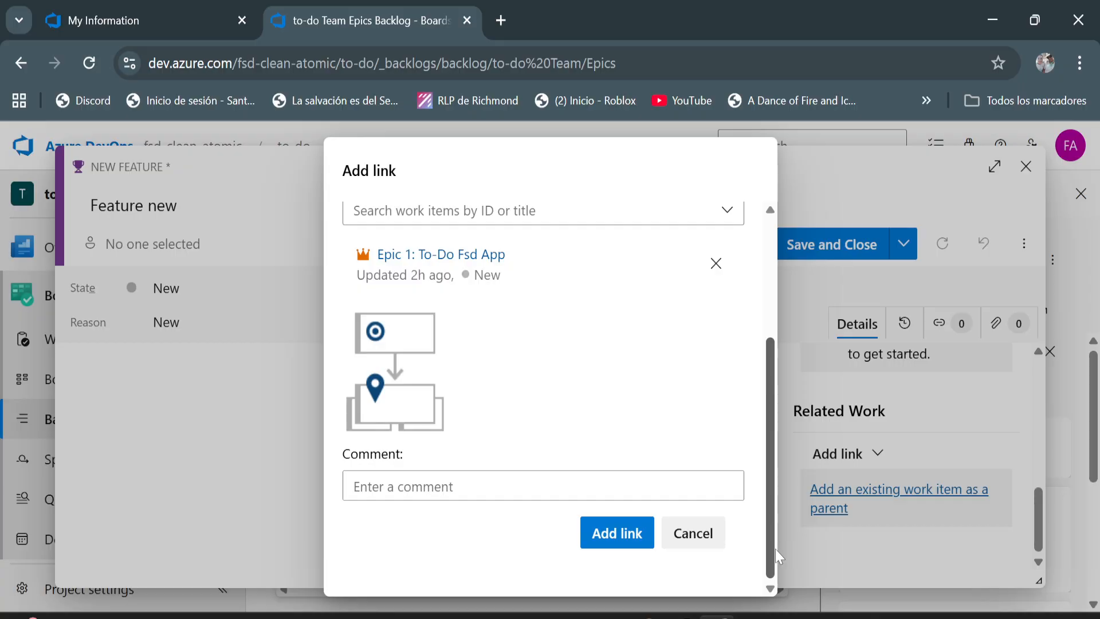
{"action": "left_click", "coordinate": [628, 543]}
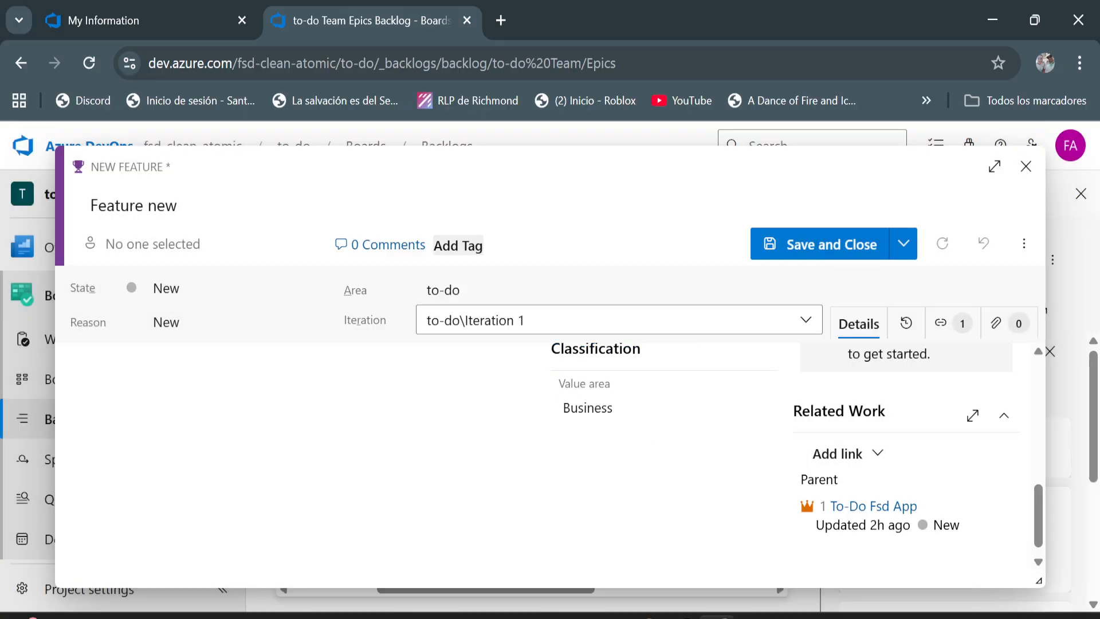
{"action": "left_click", "coordinate": [818, 250]}
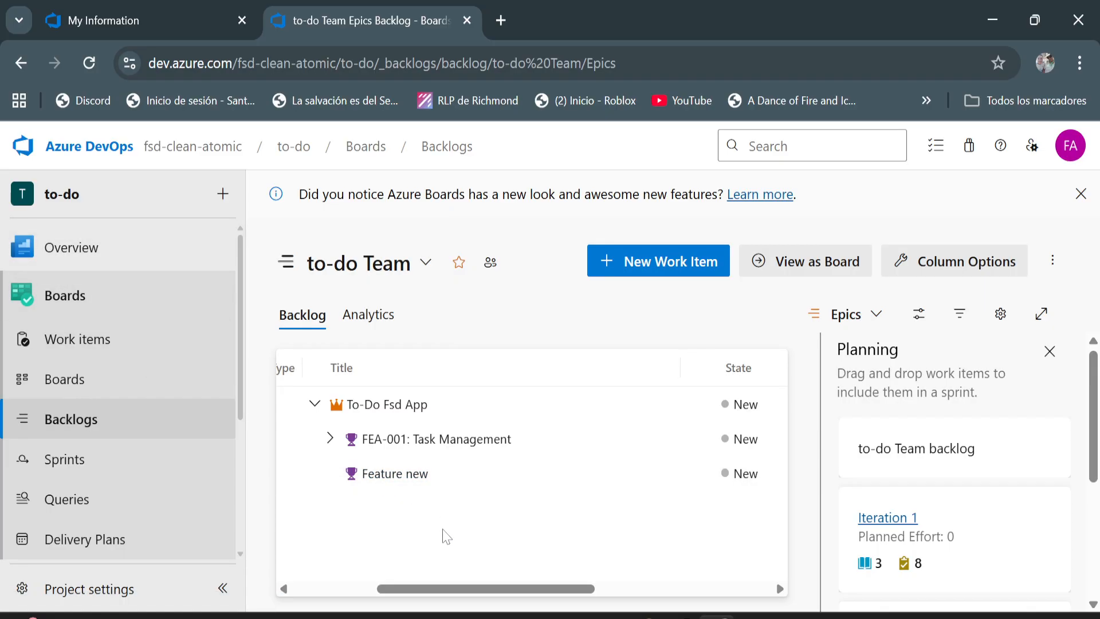
Start a new User Story work item titled "HU-001"
{"action": "mouse_move", "coordinate": [135, 230]}
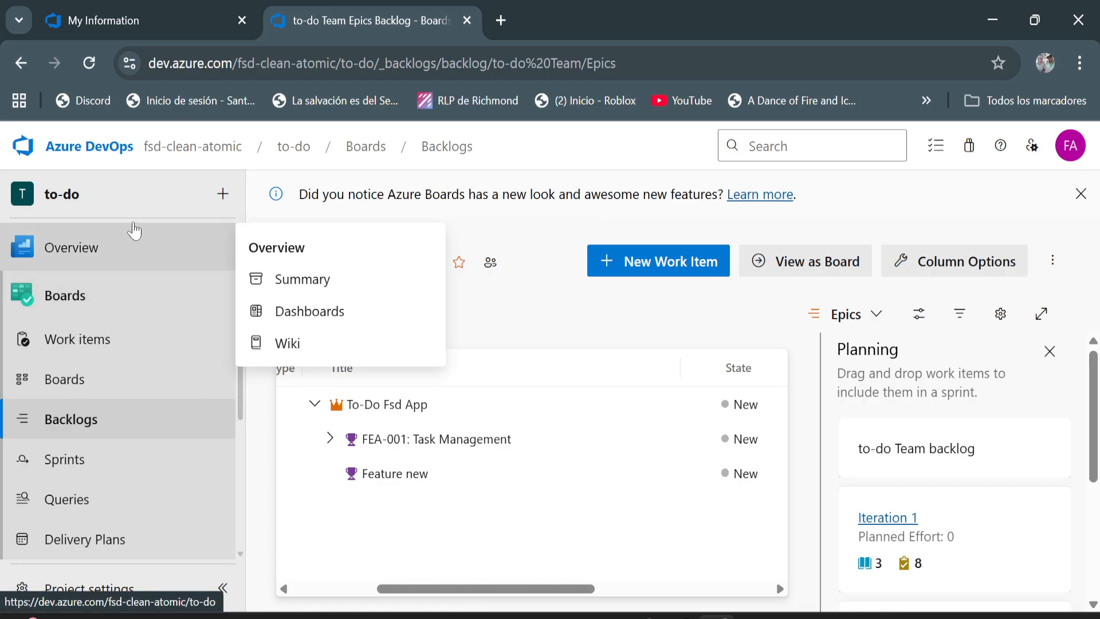
{"action": "left_click", "coordinate": [224, 196]}
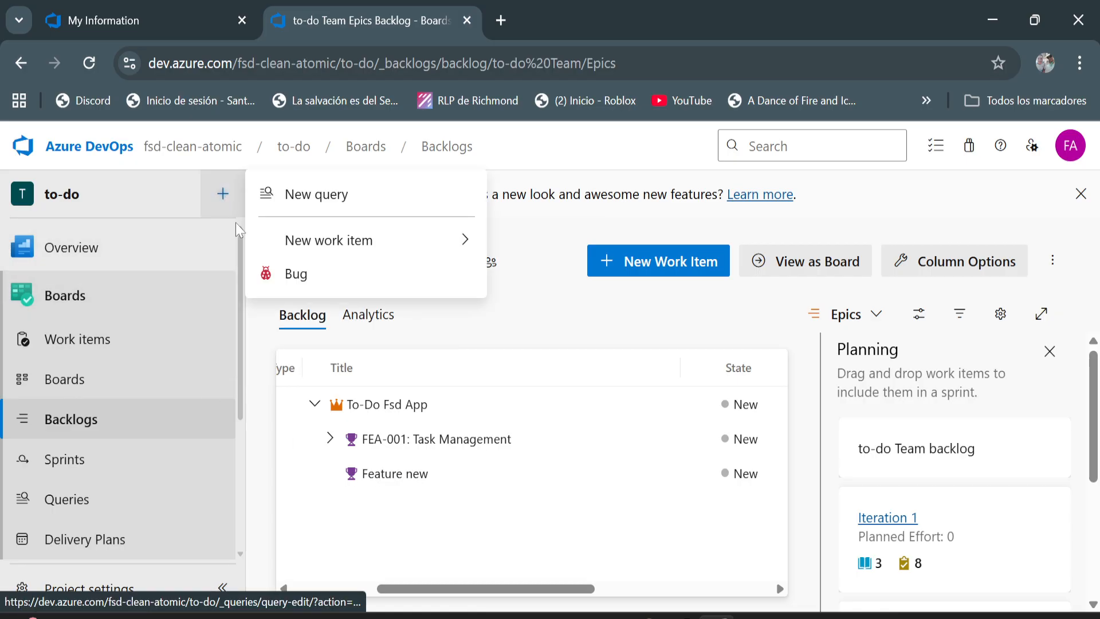
{"action": "mouse_move", "coordinate": [297, 247]}
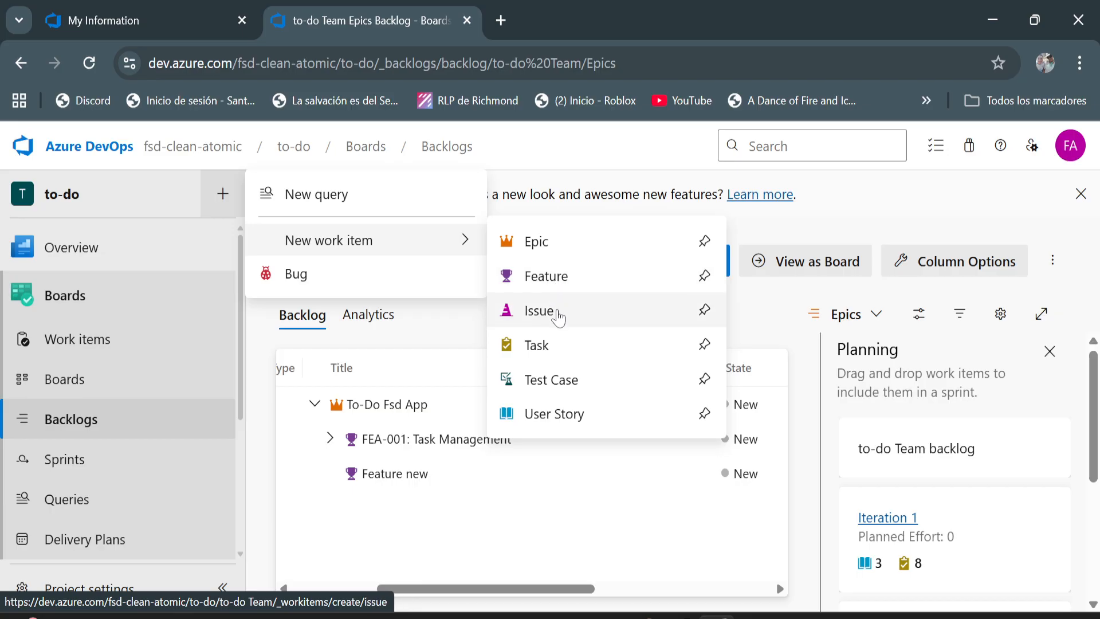
{"action": "left_click", "coordinate": [563, 427]}
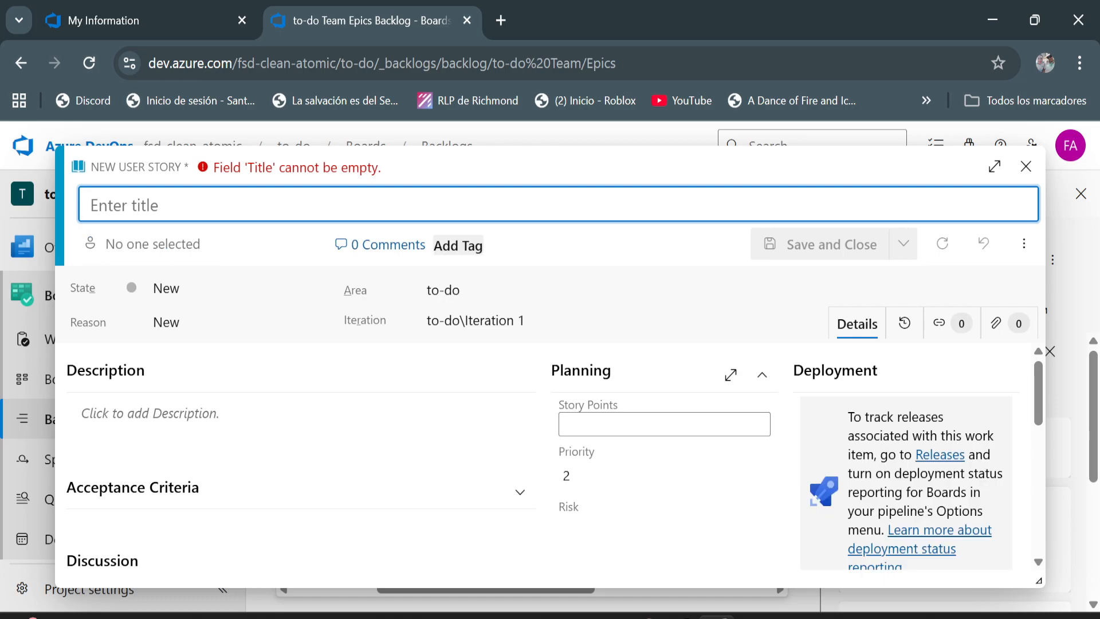
{"action": "key", "text": "Caps_Lock"}
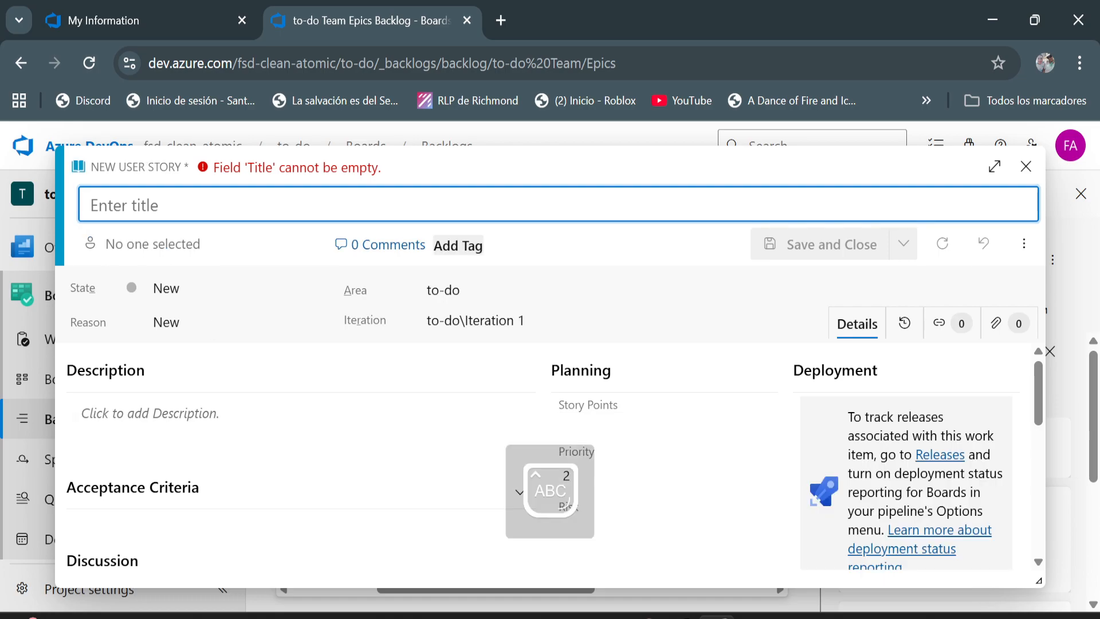
{"action": "type", "text": "HU-"}
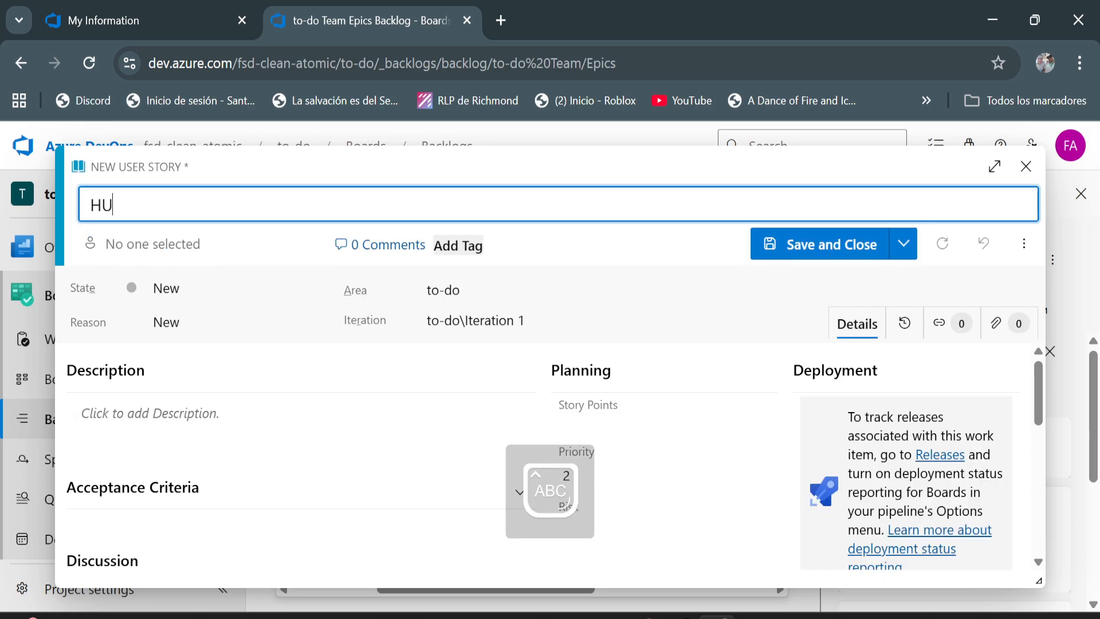
{"action": "mouse_move", "coordinate": [641, 617]}
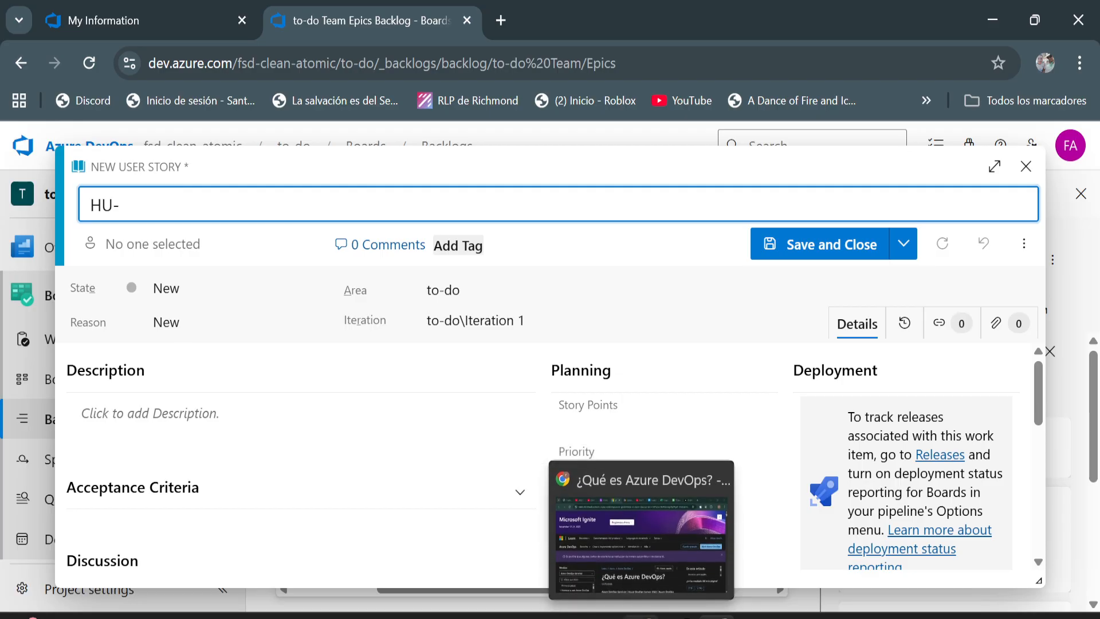
{"action": "type", "text": "001"}
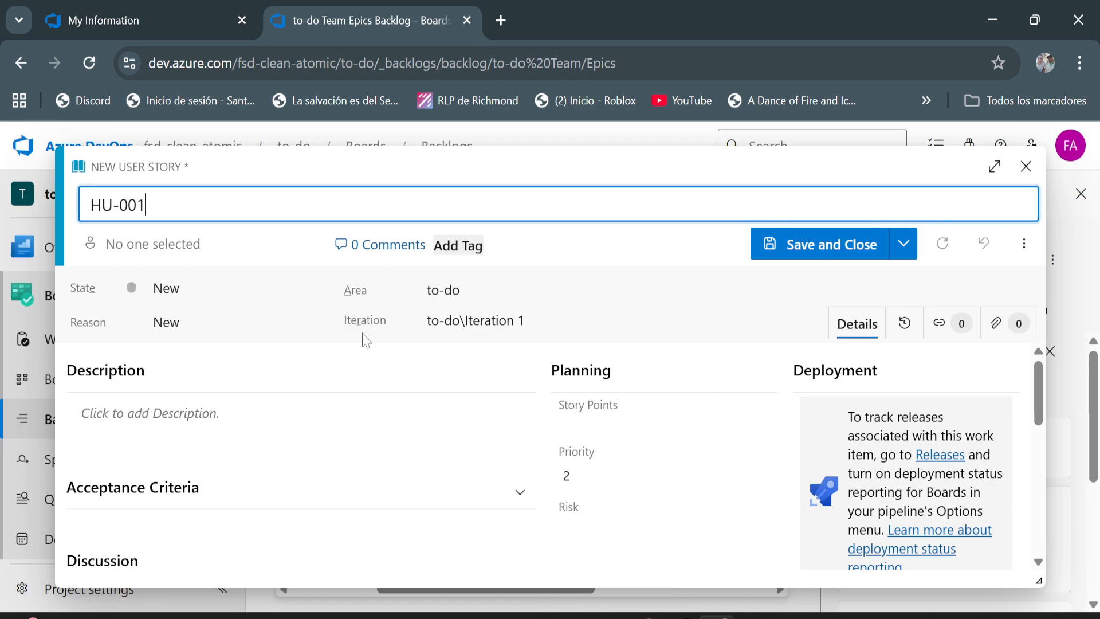
Save user story HU-001 with Feature 16: Feature new linked as its parent, and expand that feature in the backlog
{"action": "left_click_drag", "start_coordinate": [1040, 376], "coordinate": [1043, 529]}
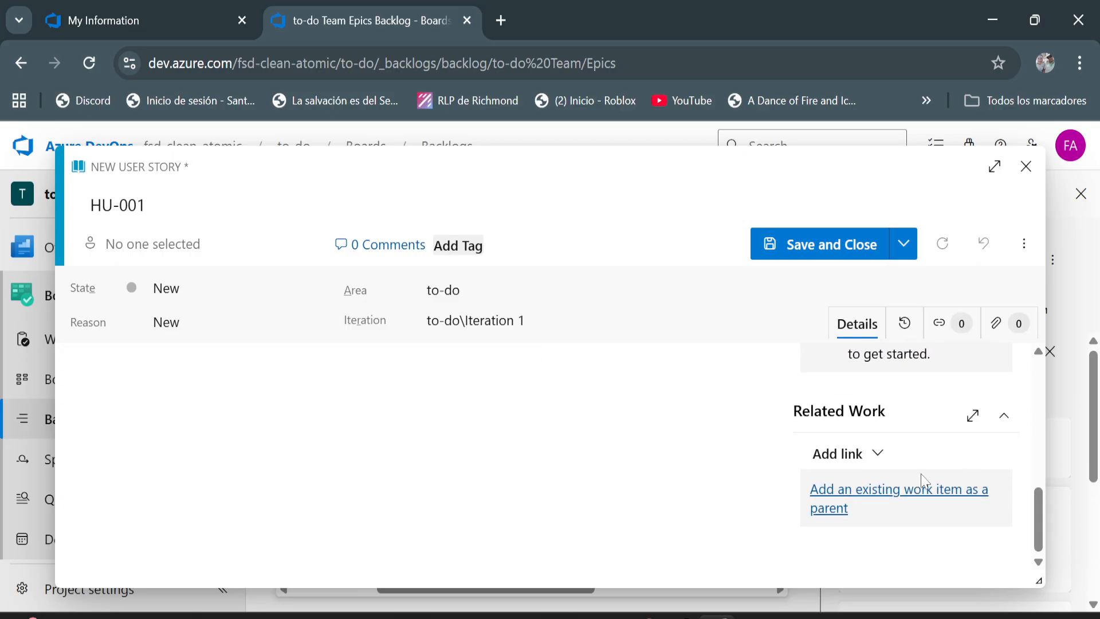
{"action": "left_click", "coordinate": [883, 458]}
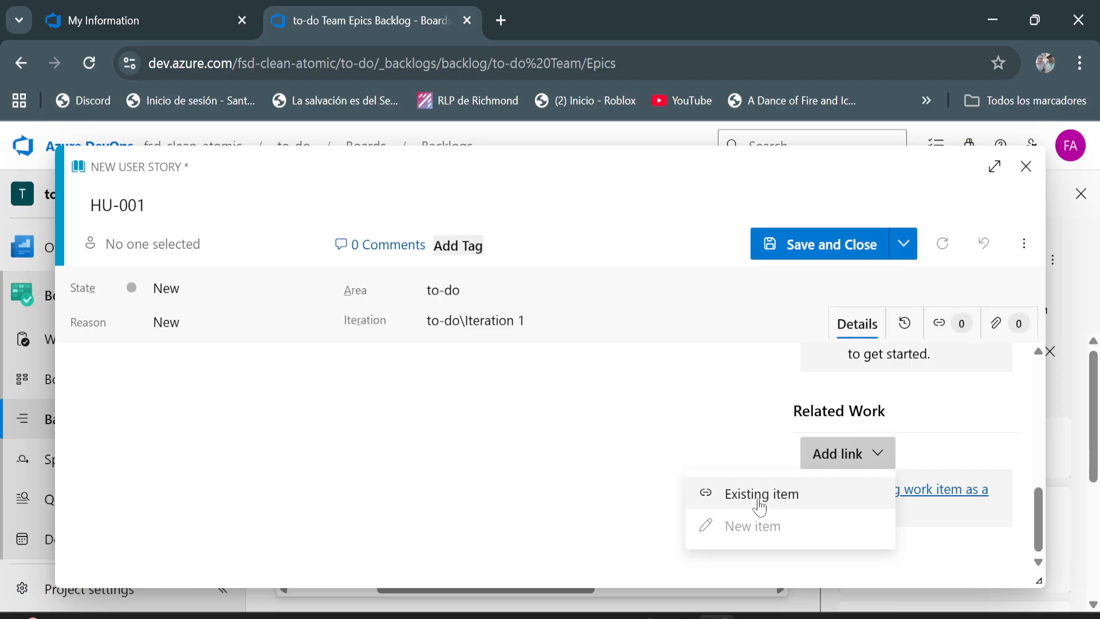
{"action": "left_click", "coordinate": [759, 498]}
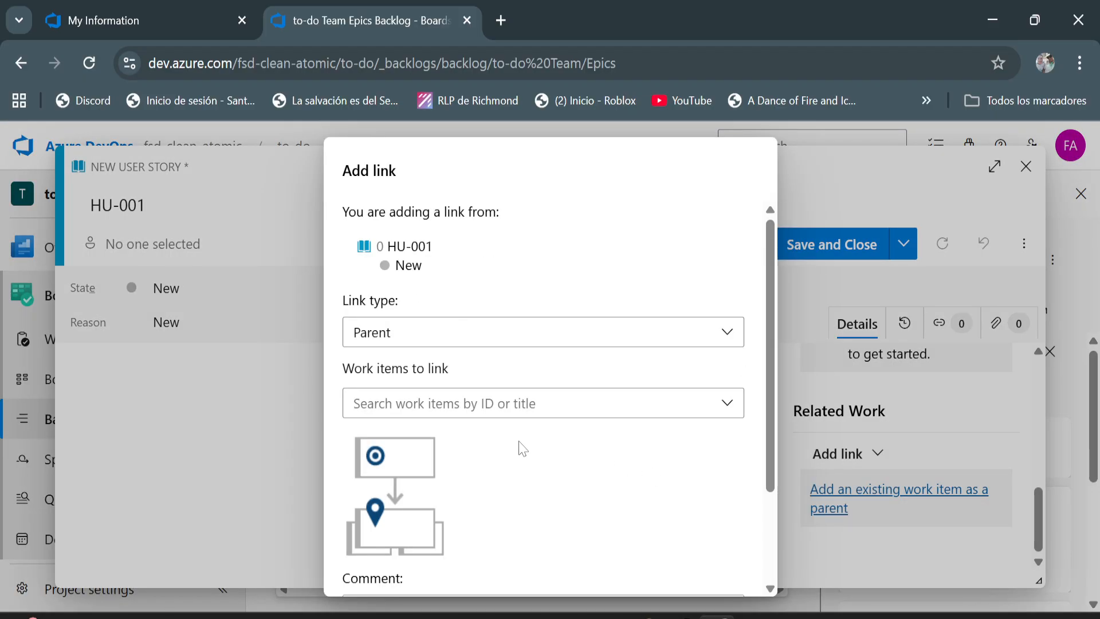
{"action": "left_click", "coordinate": [726, 404]}
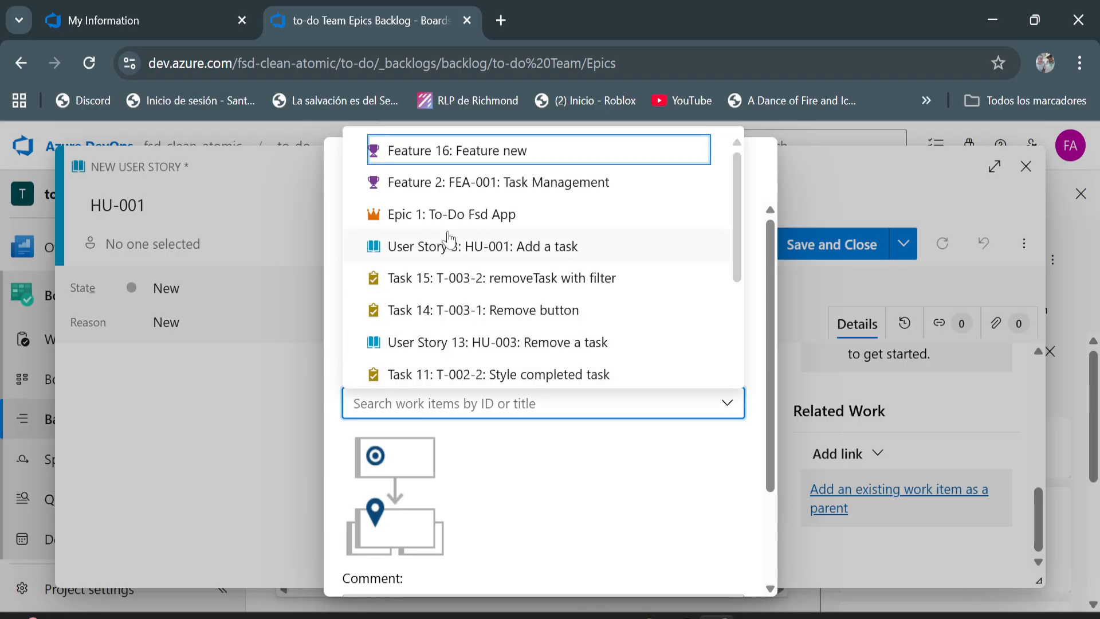
{"action": "scroll", "coordinate": [446, 222], "scroll_direction": "down", "scroll_amount": 3}
{"action": "scroll", "coordinate": [447, 236], "scroll_direction": "up", "scroll_amount": 3}
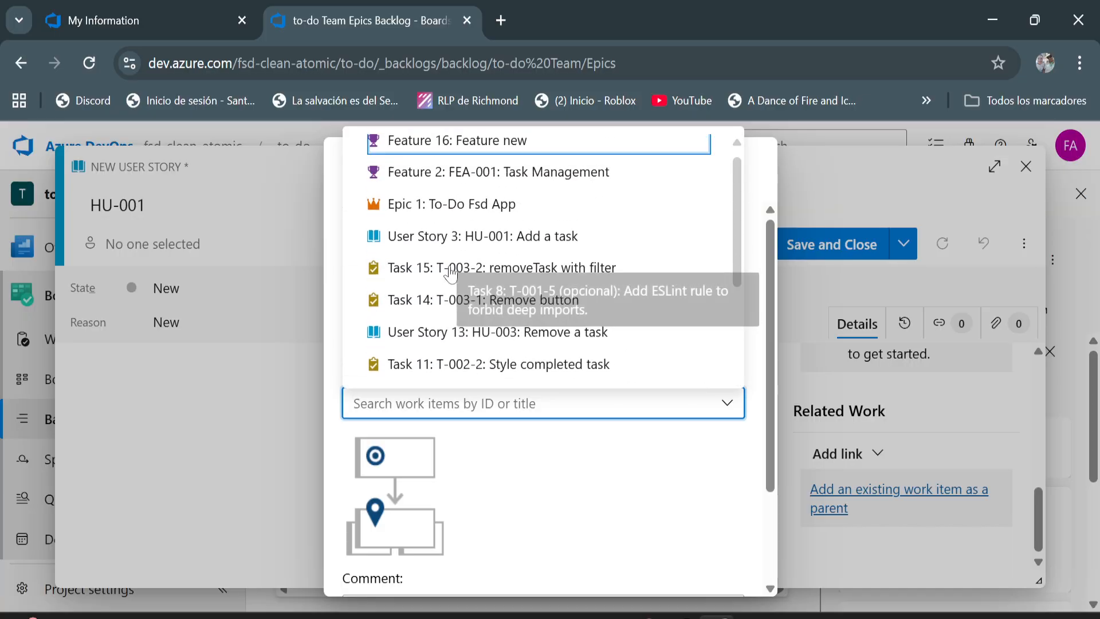
{"action": "left_click", "coordinate": [475, 150]}
{"action": "left_click_drag", "start_coordinate": [765, 438], "coordinate": [756, 567]}
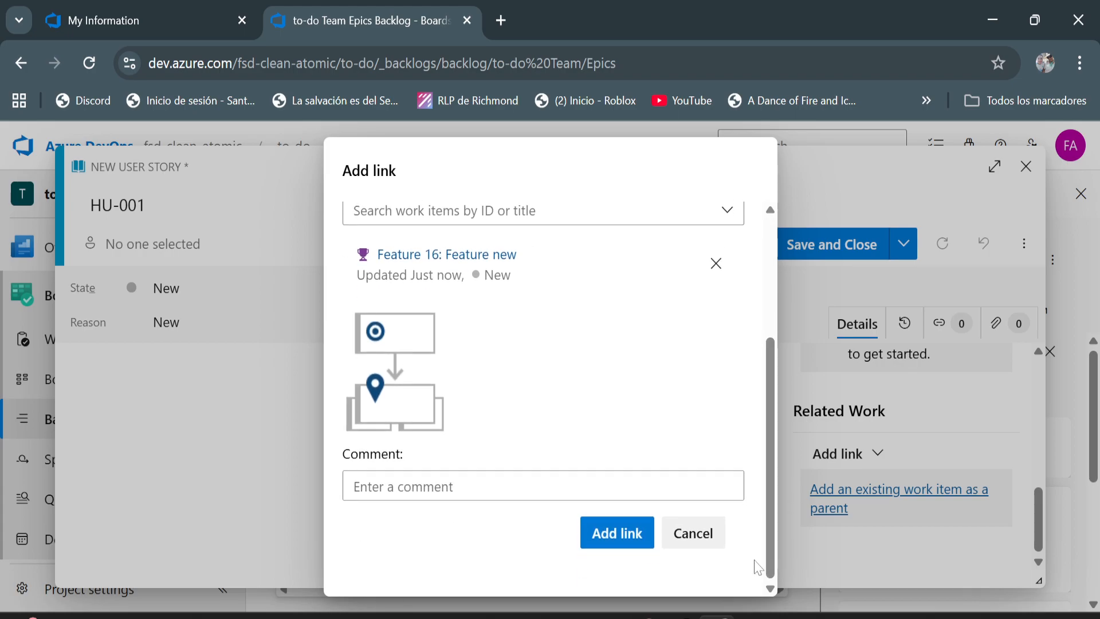
{"action": "left_click", "coordinate": [614, 540]}
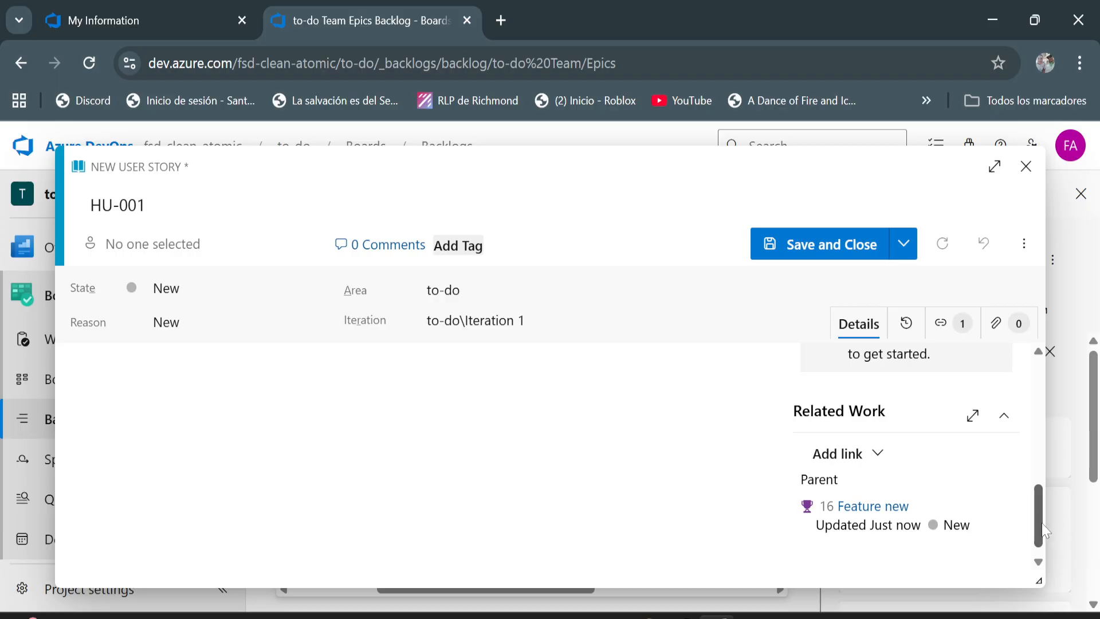
{"action": "left_click", "coordinate": [814, 246]}
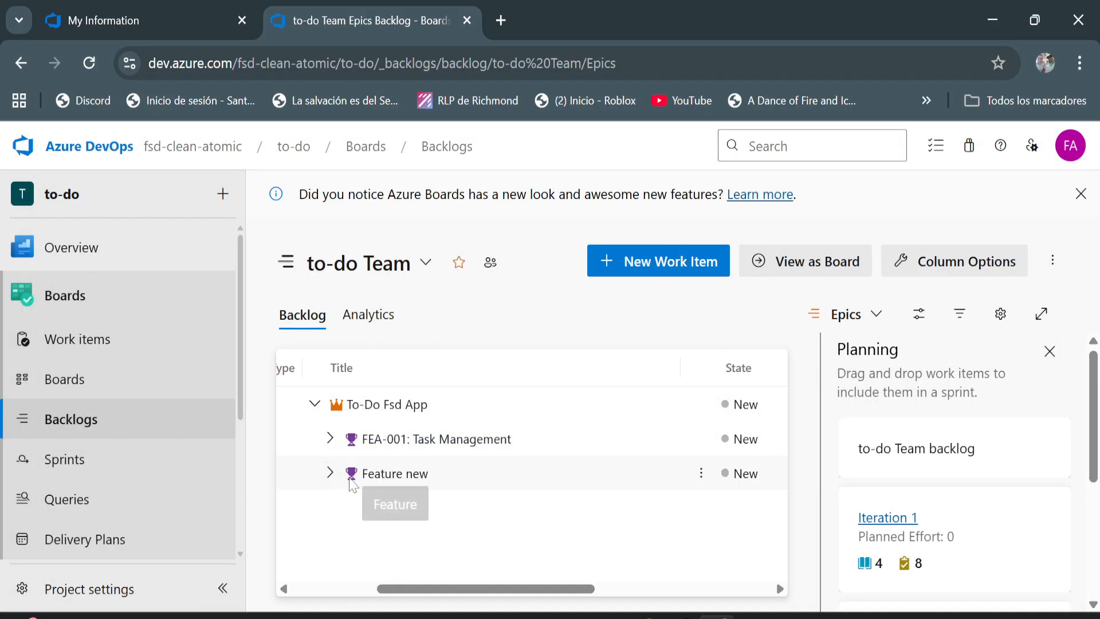
{"action": "left_click", "coordinate": [329, 473]}
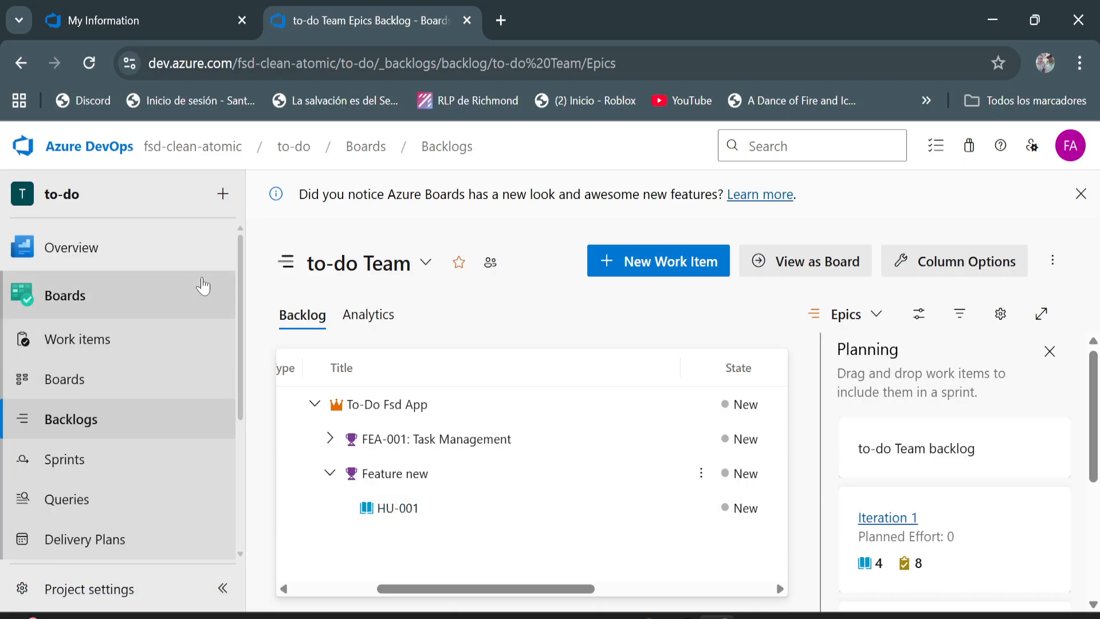
Start a new Task work item titled "T-001-1"
{"action": "left_click", "coordinate": [223, 193]}
{"action": "mouse_move", "coordinate": [328, 245]}
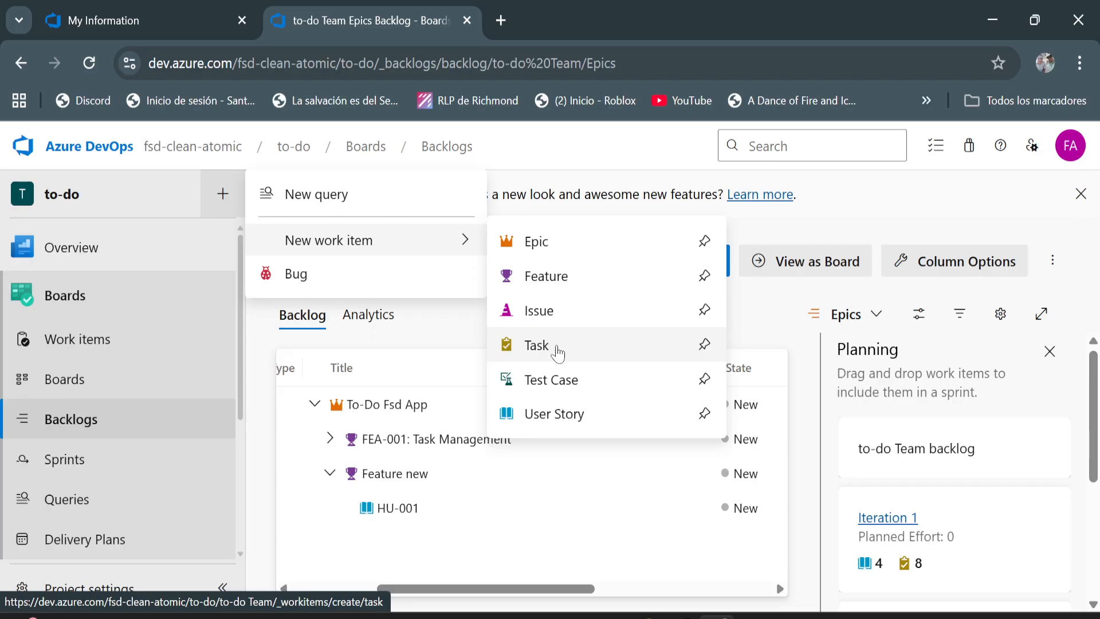
{"action": "left_click", "coordinate": [536, 345]}
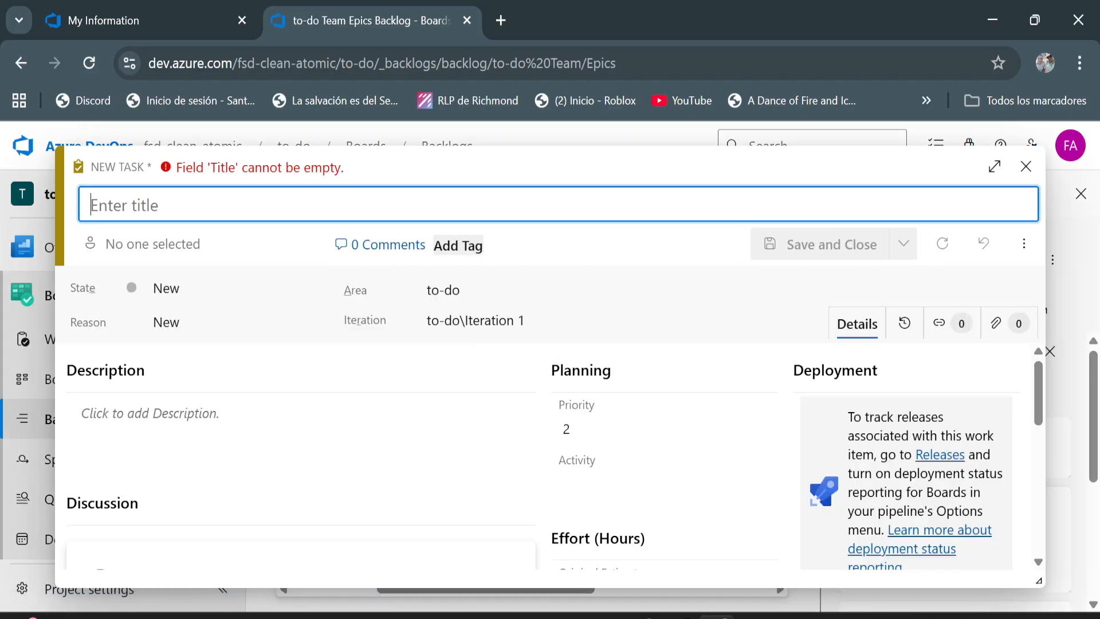
{"action": "type", "text": "T"}
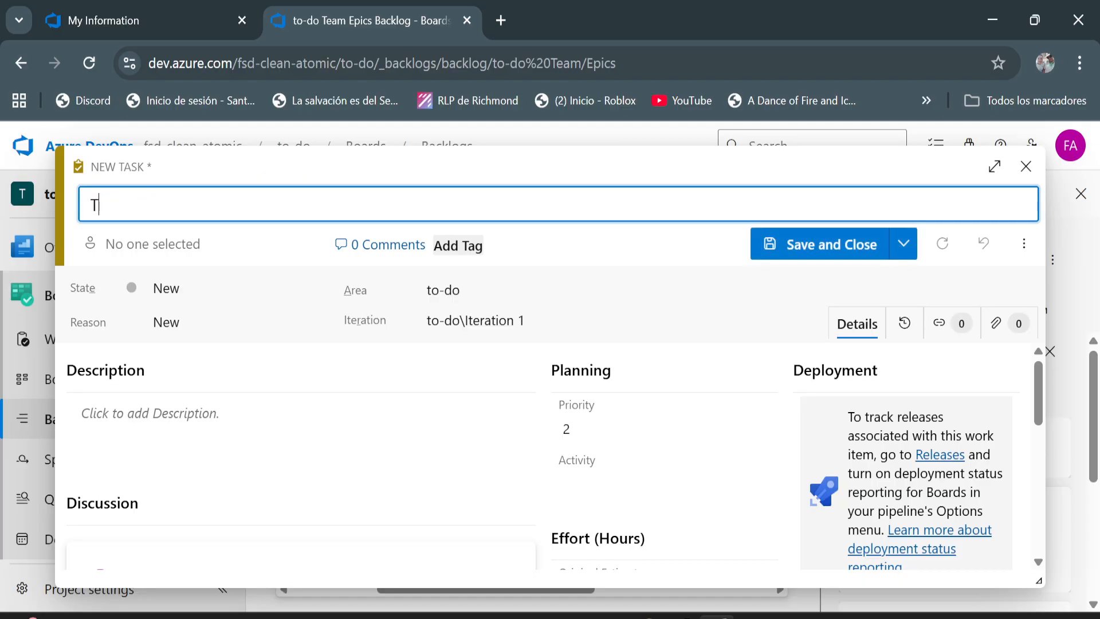
{"action": "type", "text": "-001-1"}
Link the existing User Story 17: HU-001 as the parent of task T-001-1 and save the task
{"action": "scroll", "coordinate": [874, 455], "scroll_direction": "down", "scroll_amount": 10}
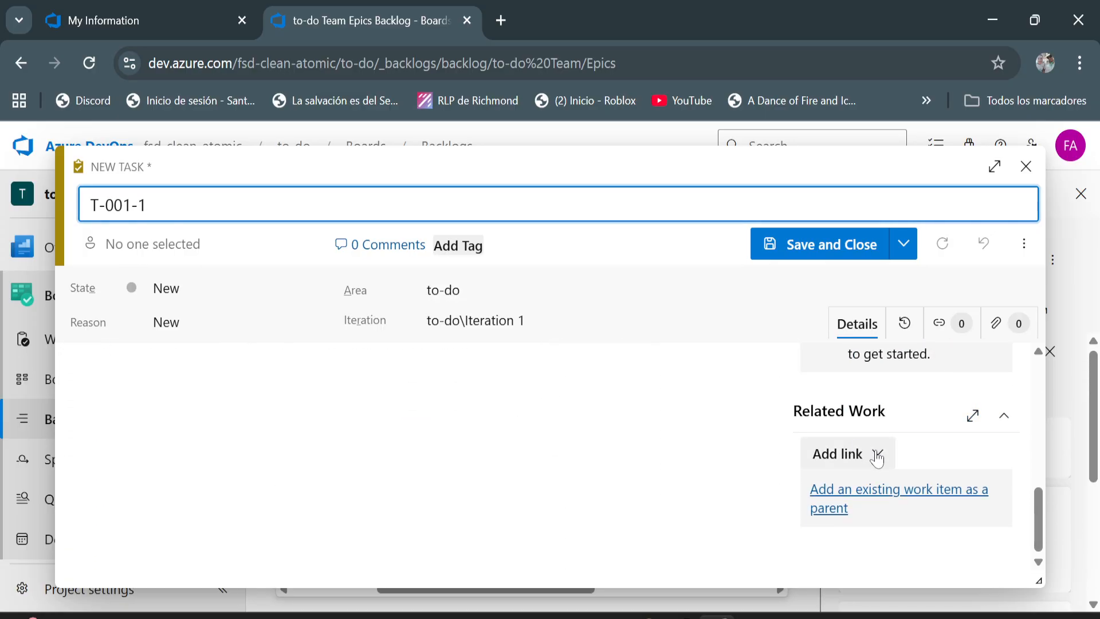
{"action": "left_click", "coordinate": [874, 455]}
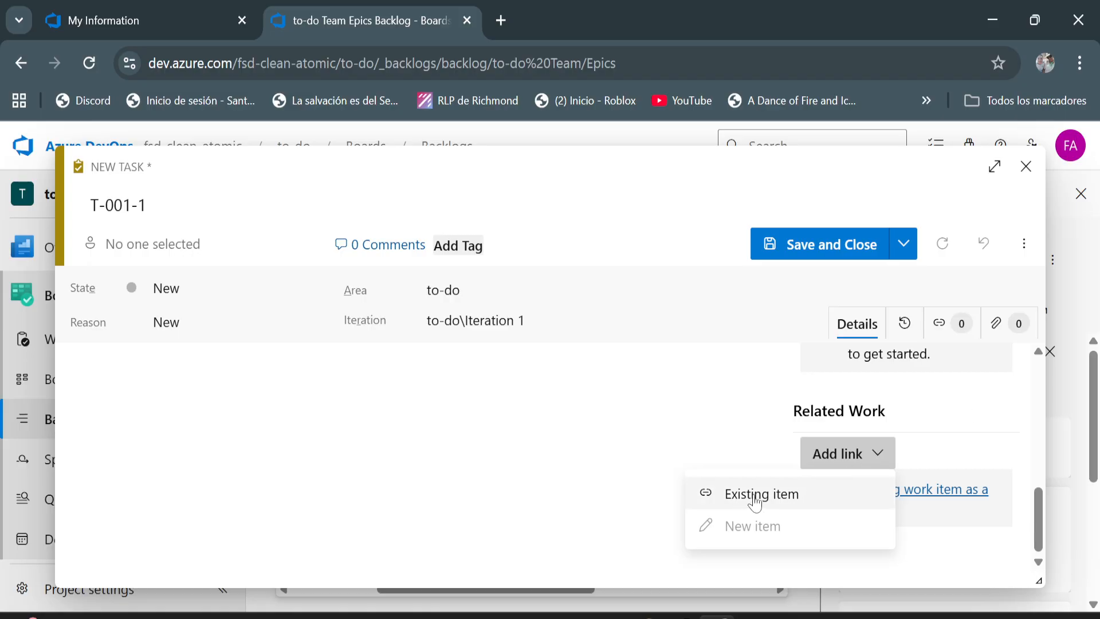
{"action": "left_click", "coordinate": [751, 502]}
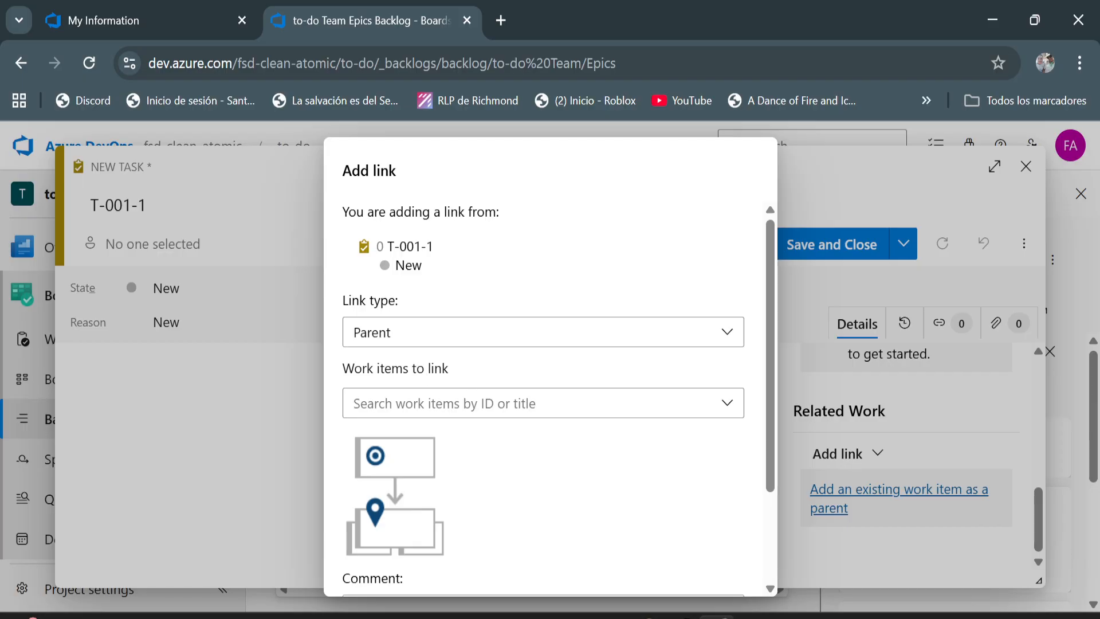
{"action": "left_click", "coordinate": [727, 404]}
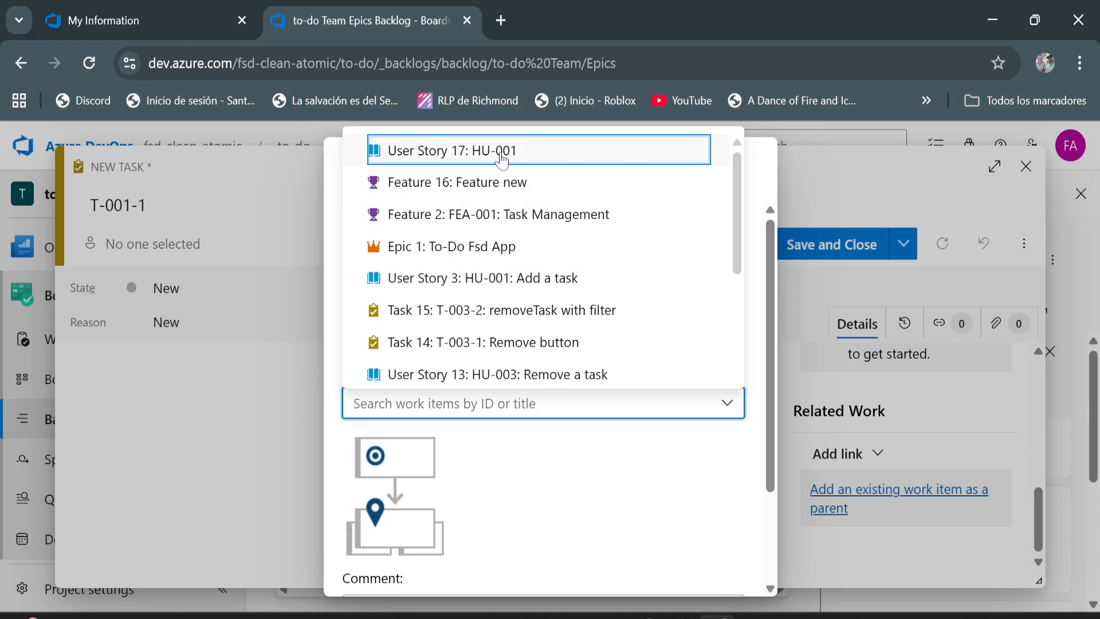
{"action": "left_click", "coordinate": [481, 164]}
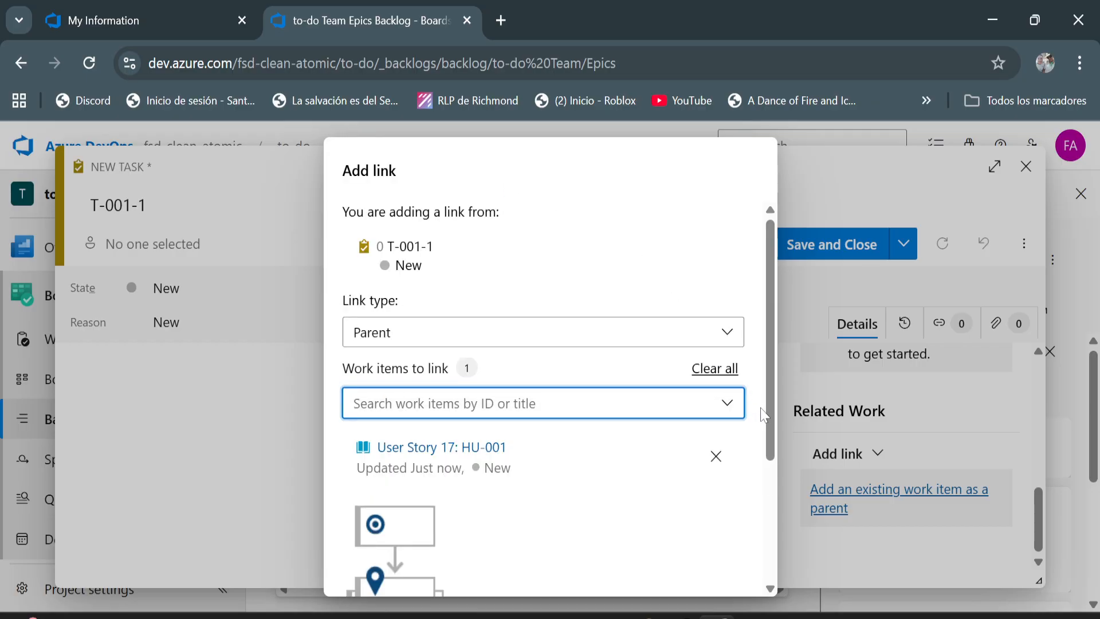
{"action": "left_click_drag", "start_coordinate": [769, 413], "coordinate": [774, 557]}
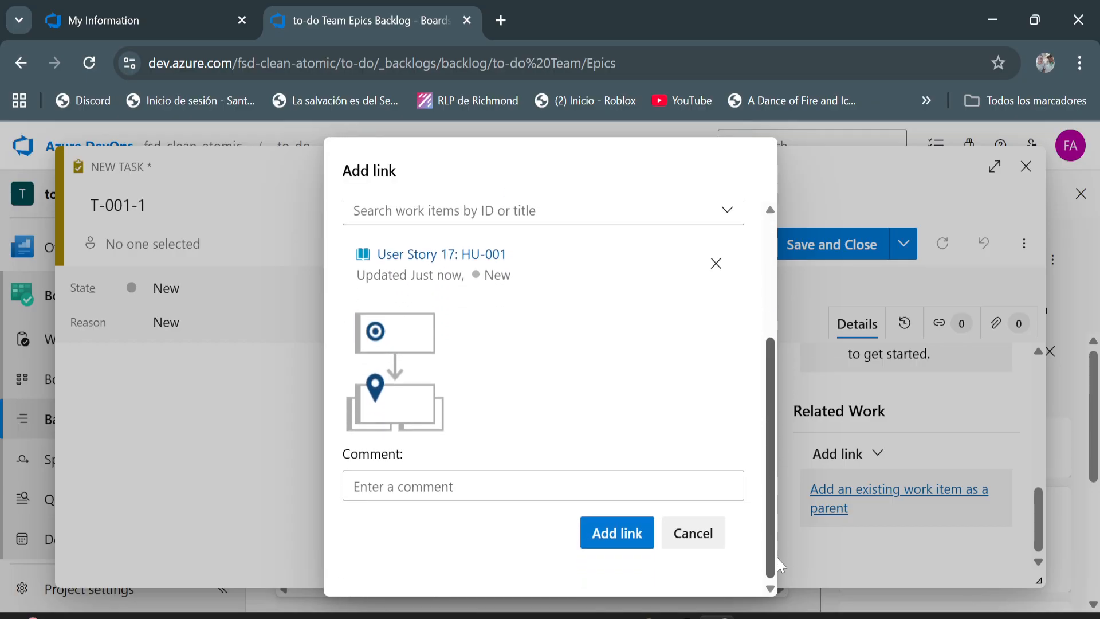
{"action": "left_click", "coordinate": [613, 532]}
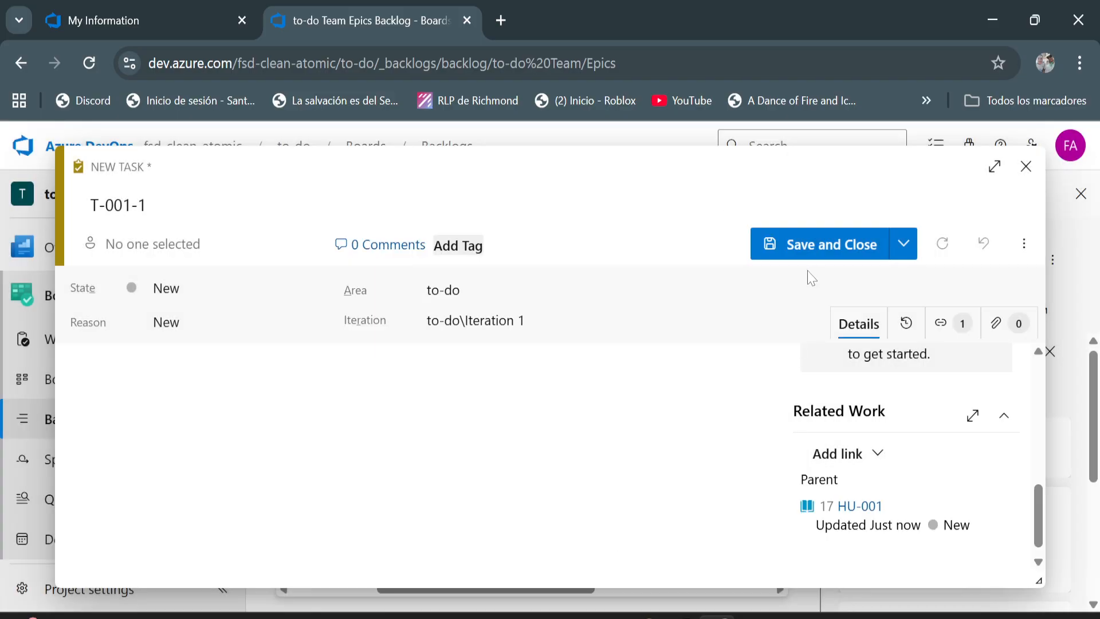
{"action": "left_click", "coordinate": [837, 242]}
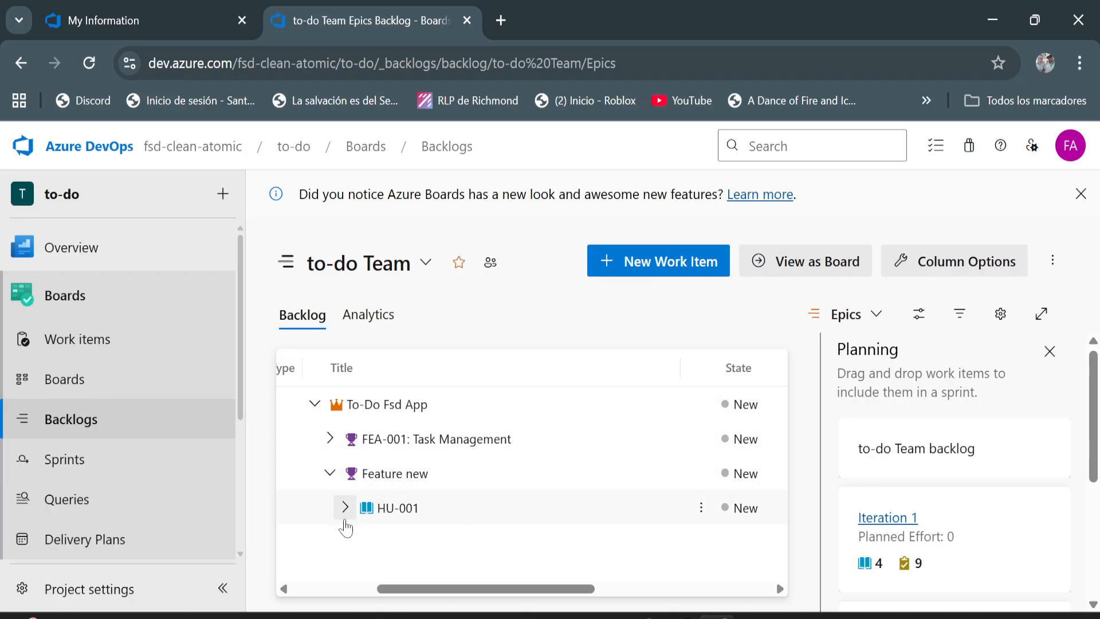
Expand user story HU-001 in the backlog and review the hierarchy with its order and work item types
{"action": "left_click", "coordinate": [344, 516]}
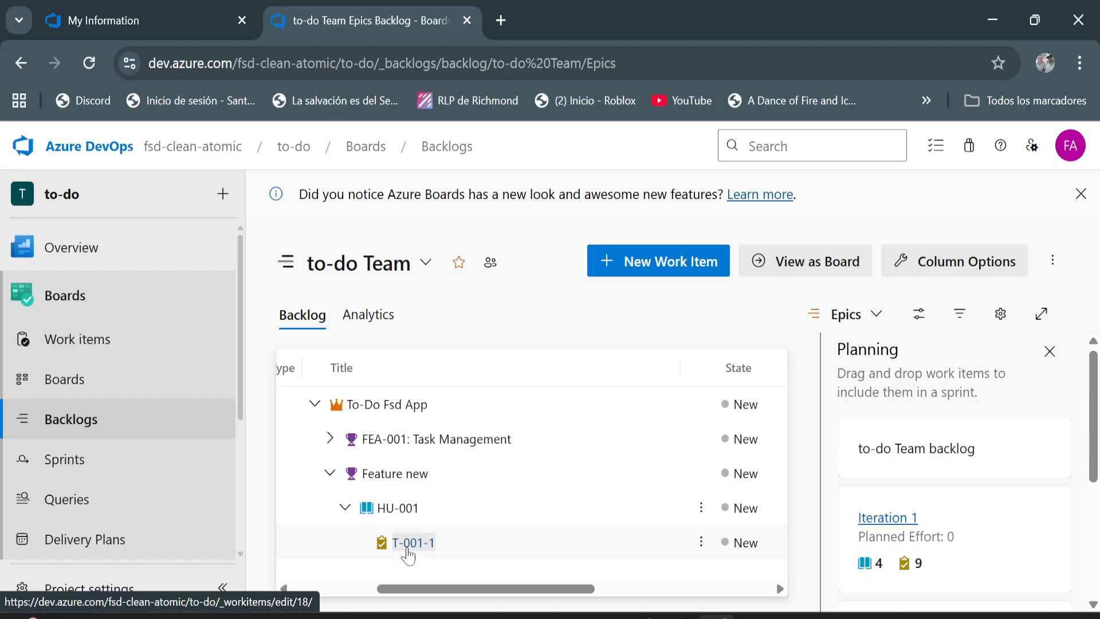
{"action": "left_click_drag", "start_coordinate": [411, 589], "coordinate": [334, 589]}
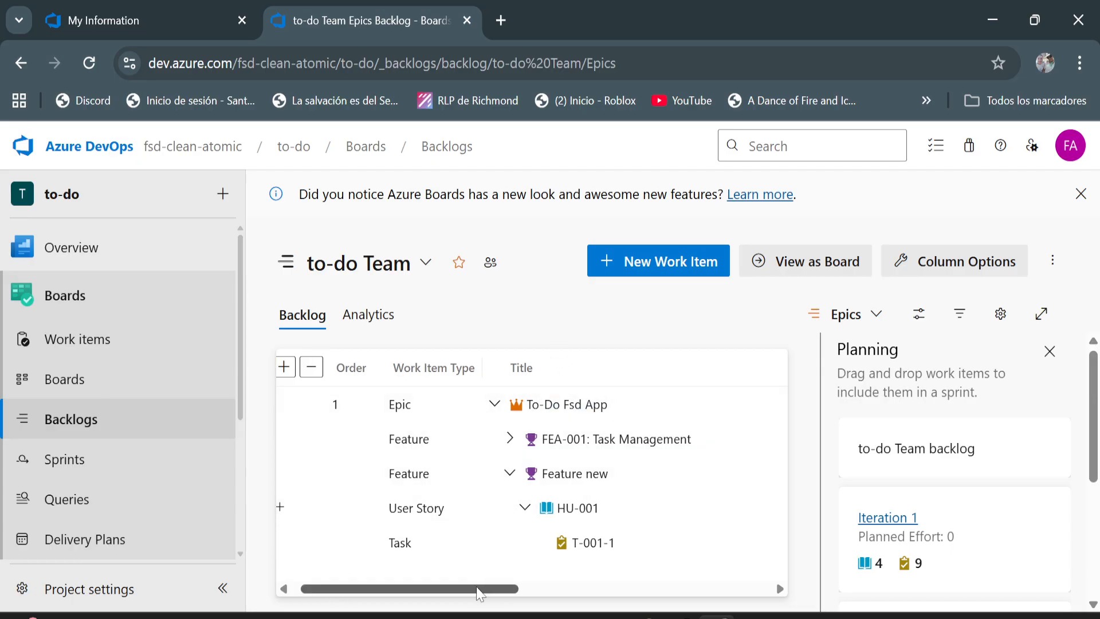
{"action": "left_click_drag", "start_coordinate": [484, 582], "coordinate": [444, 582]}
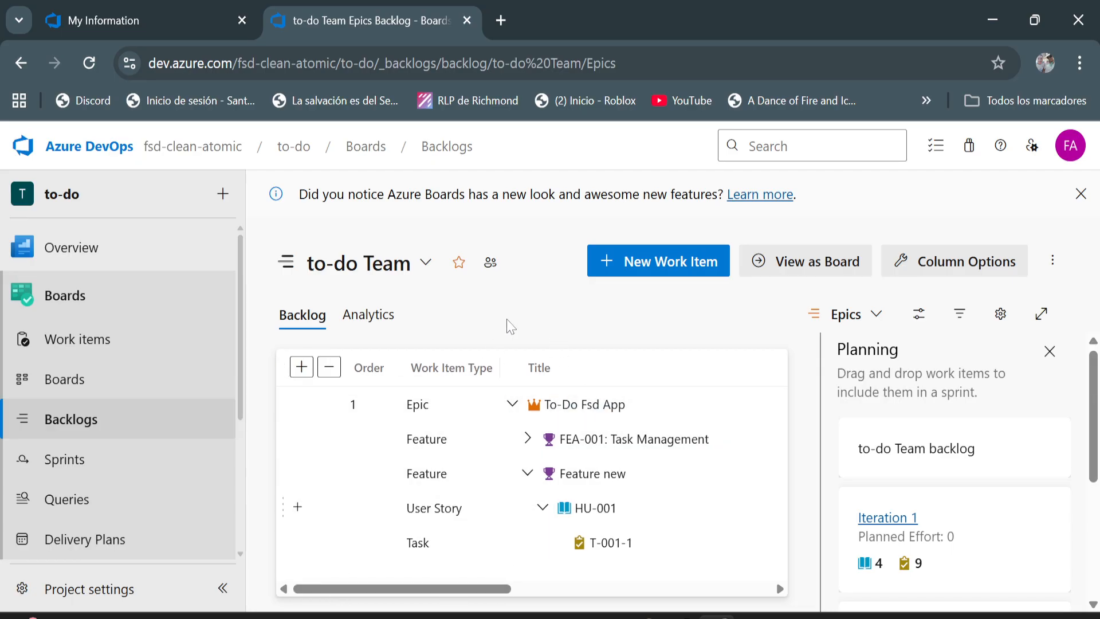